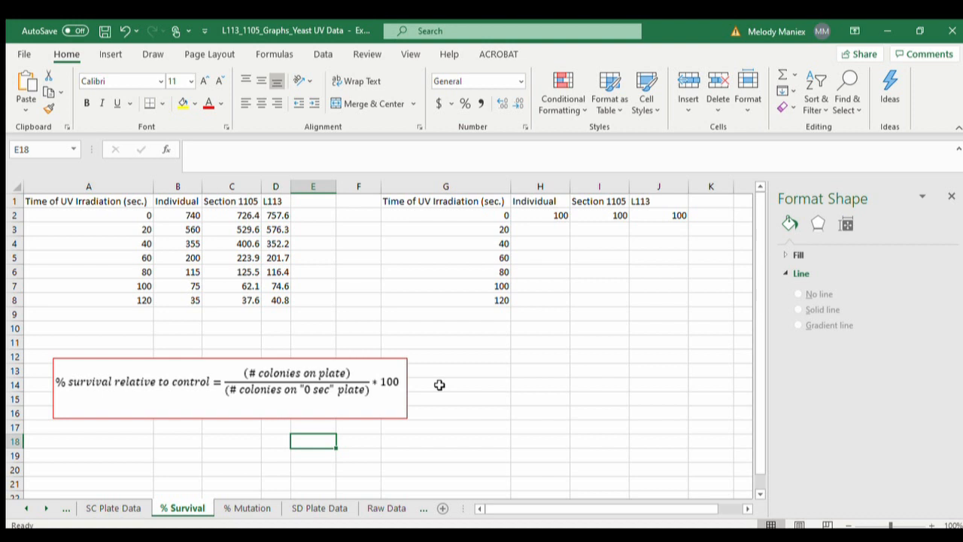
- Examine the colony count table in A1:D8, covering the irradiation times and the Individual, Section 1105 and L113 columns
drag(98, 198, 277, 300)
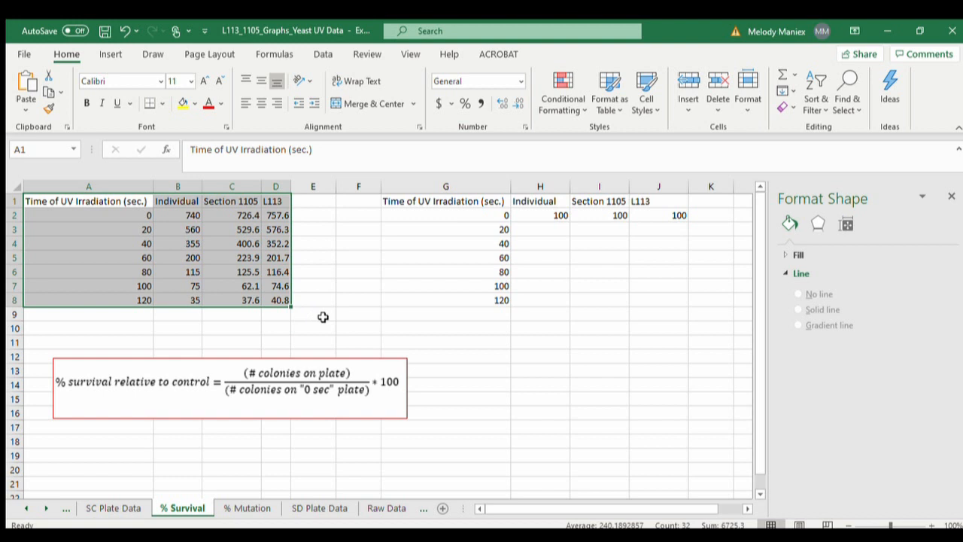
click(122, 202)
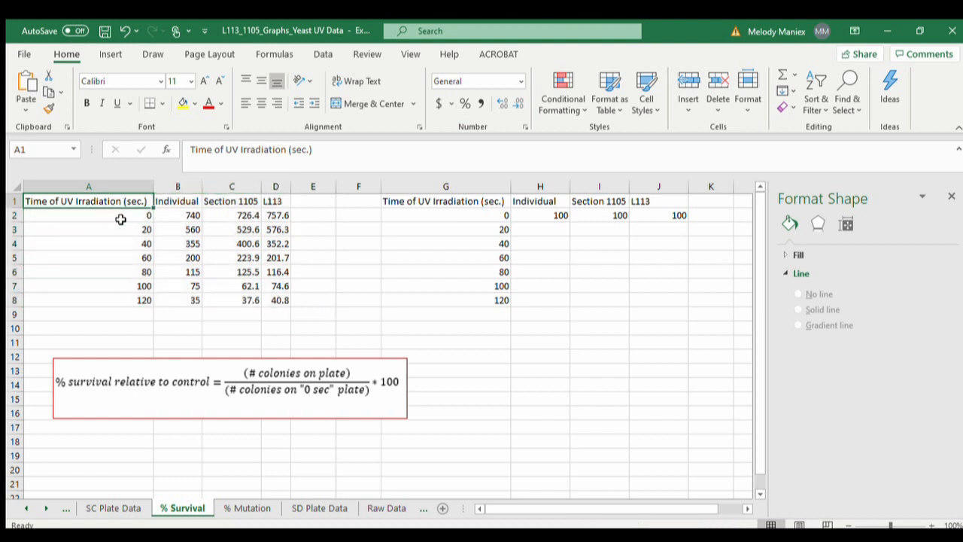
click(192, 200)
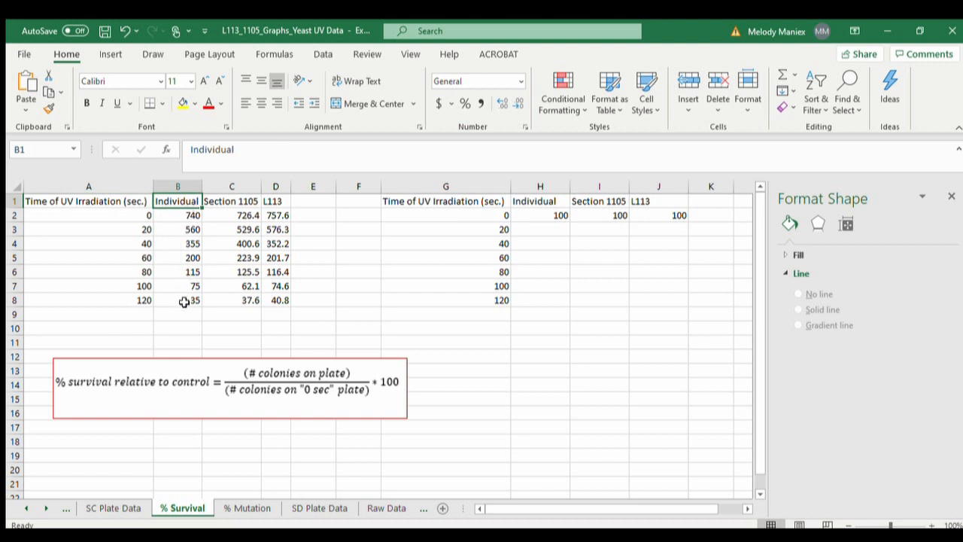
click(251, 202)
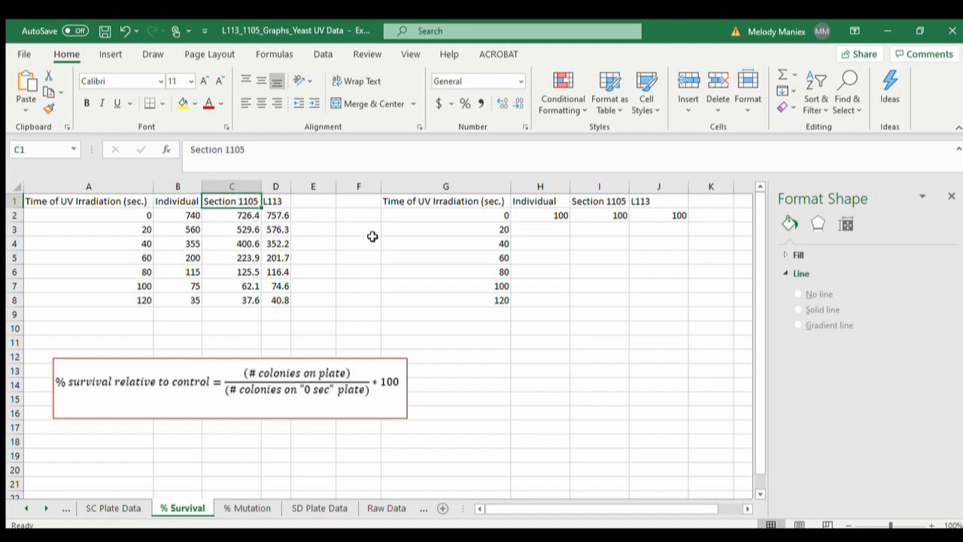
drag(228, 217, 229, 299)
click(280, 201)
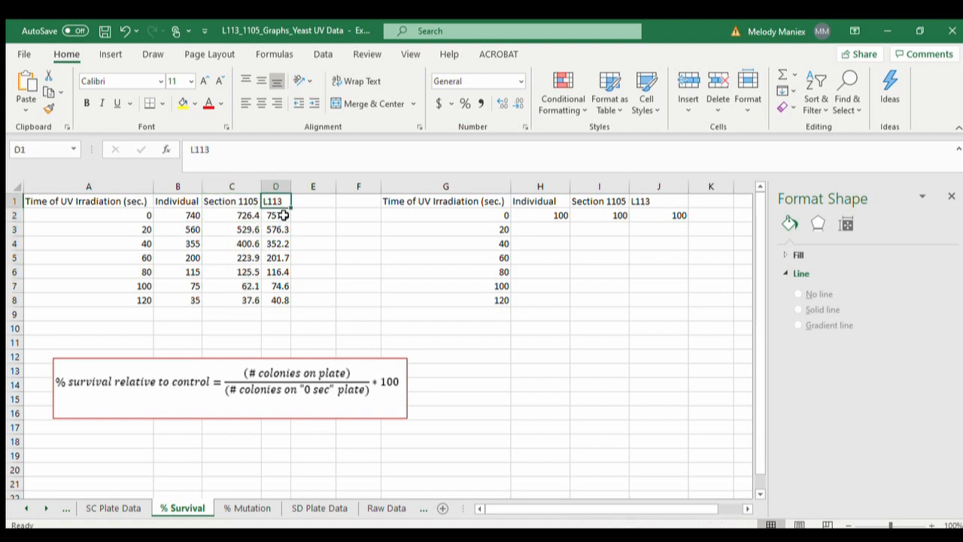
click(285, 219)
drag(285, 226, 289, 310)
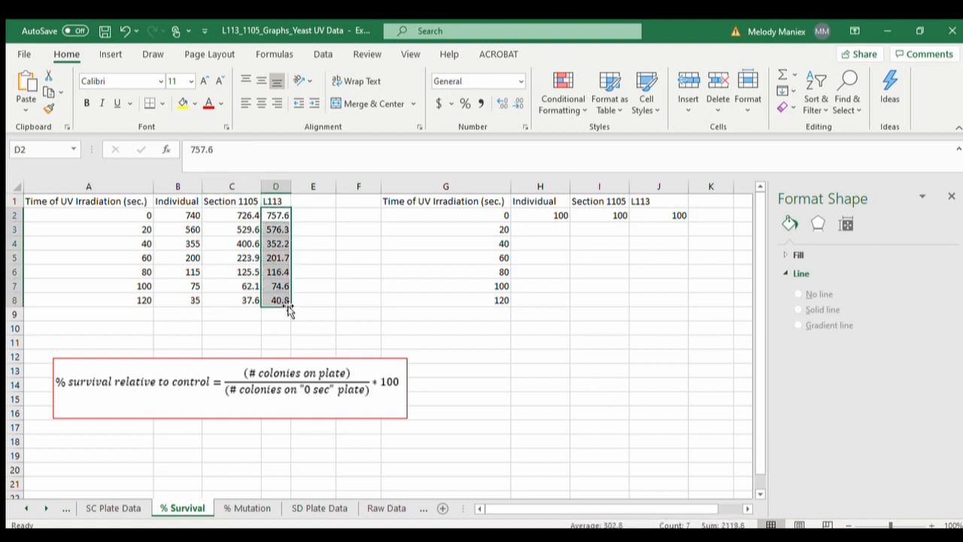
click(342, 312)
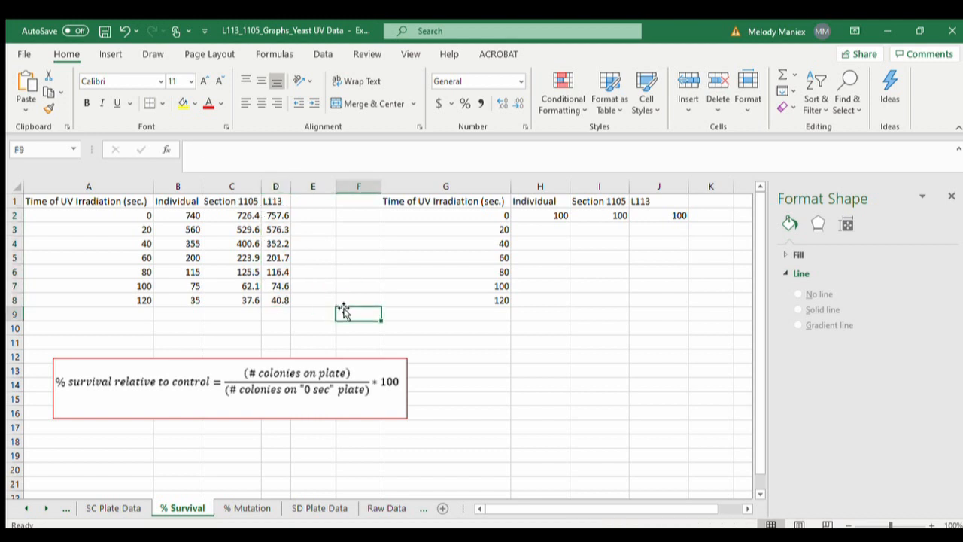
click(539, 216)
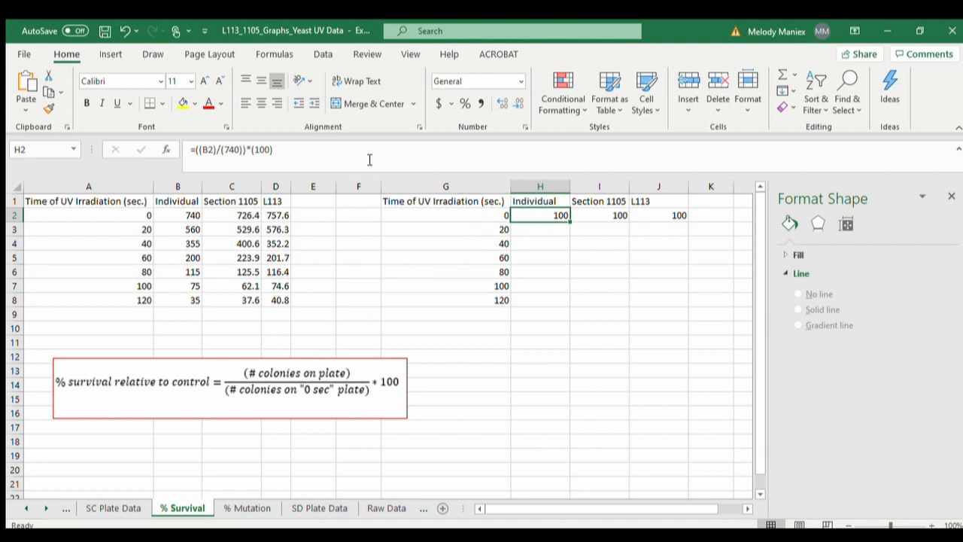
drag(370, 157, 183, 154)
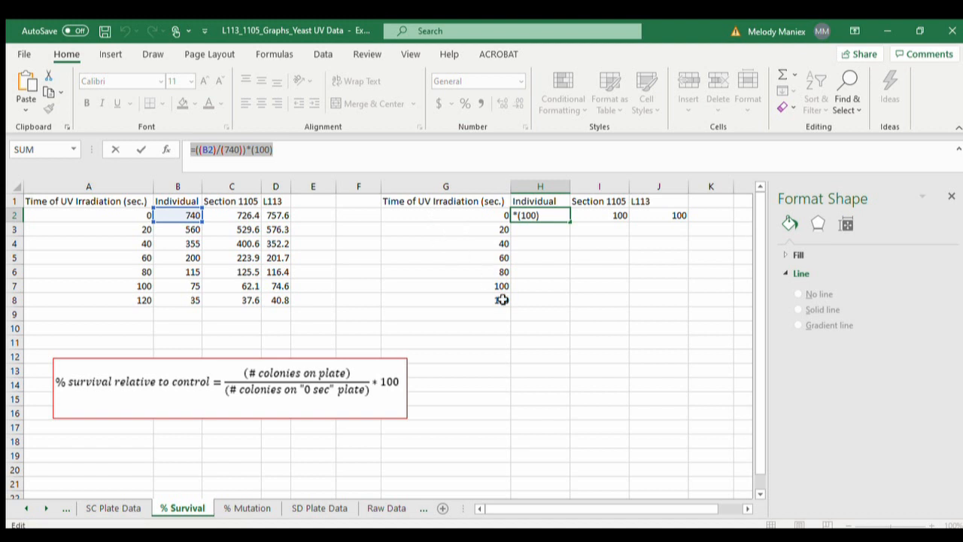
text(=)
click(524, 342)
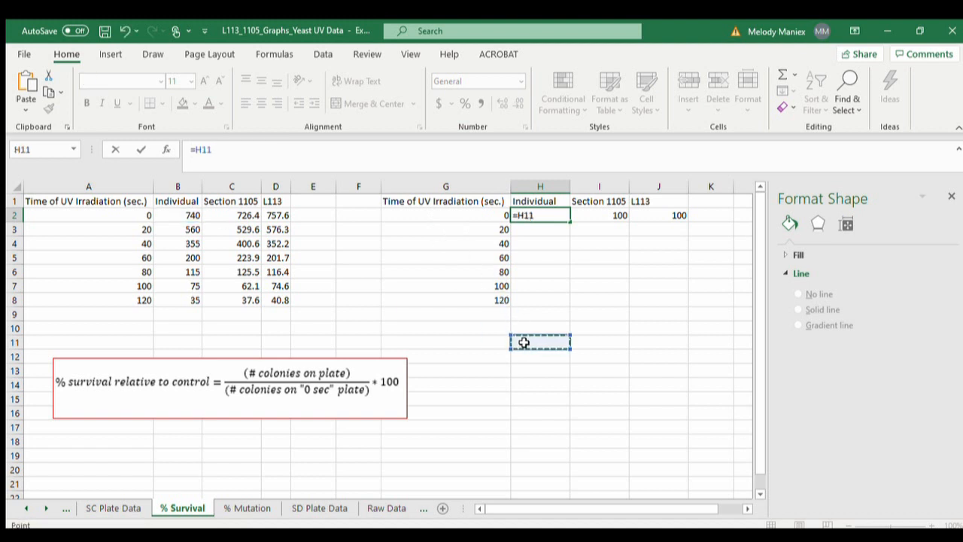
click(447, 302)
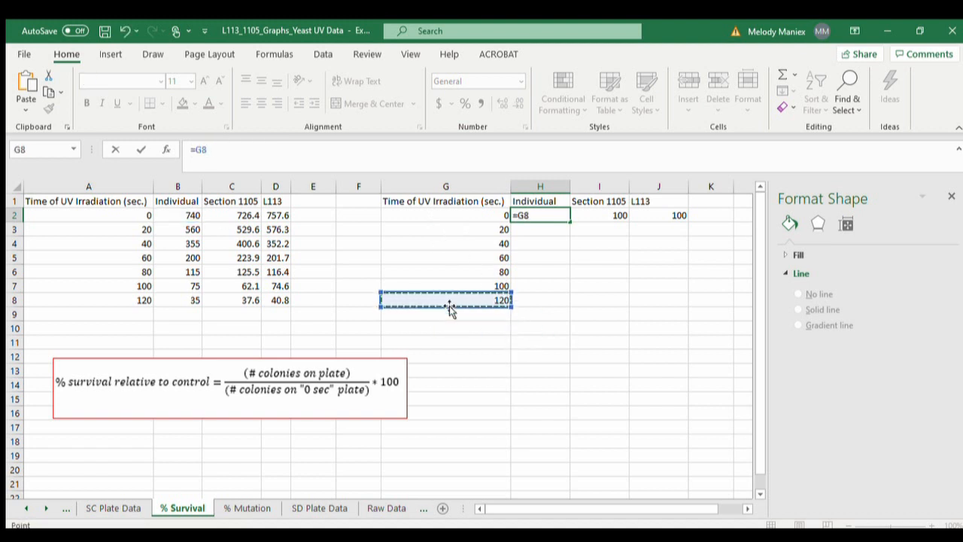
key(Return)
key(ctrl+z)
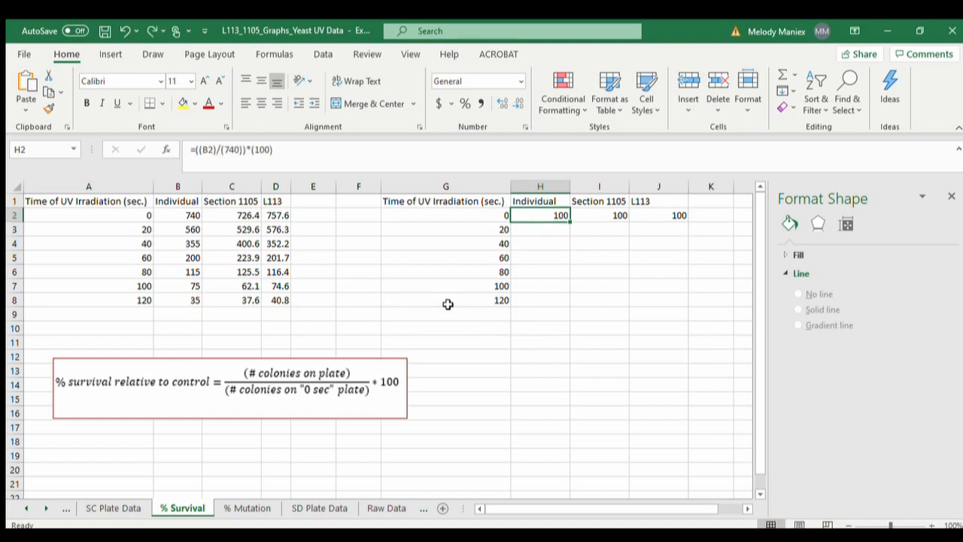
click(535, 343)
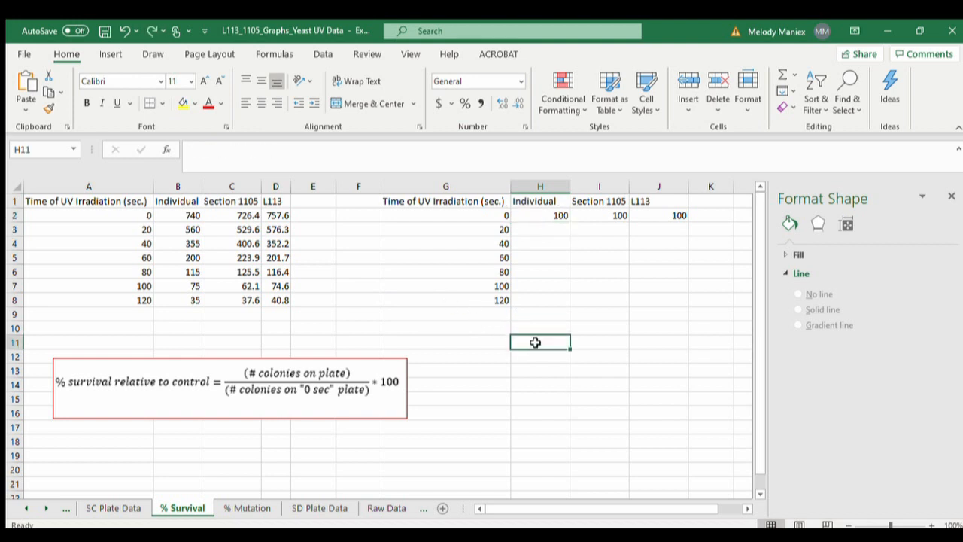
text(=)
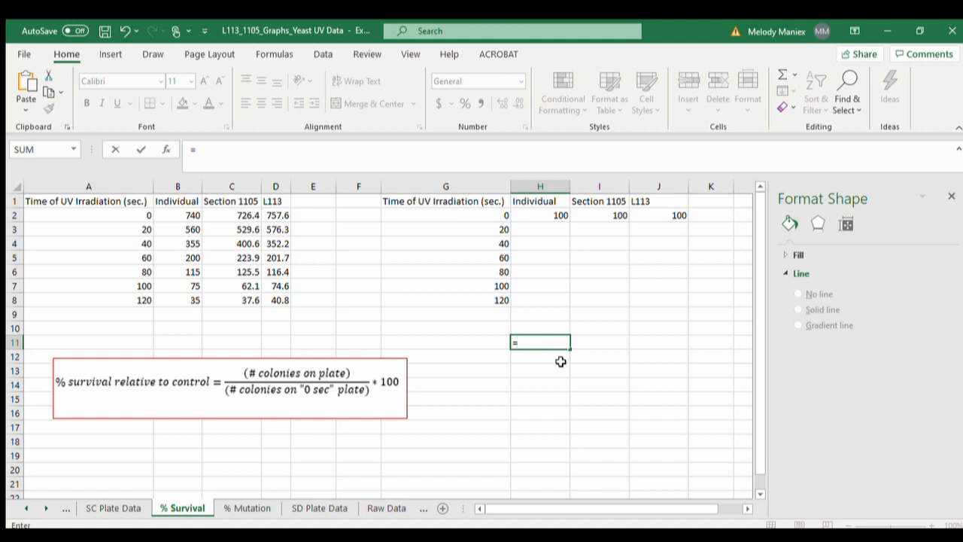
key(Escape)
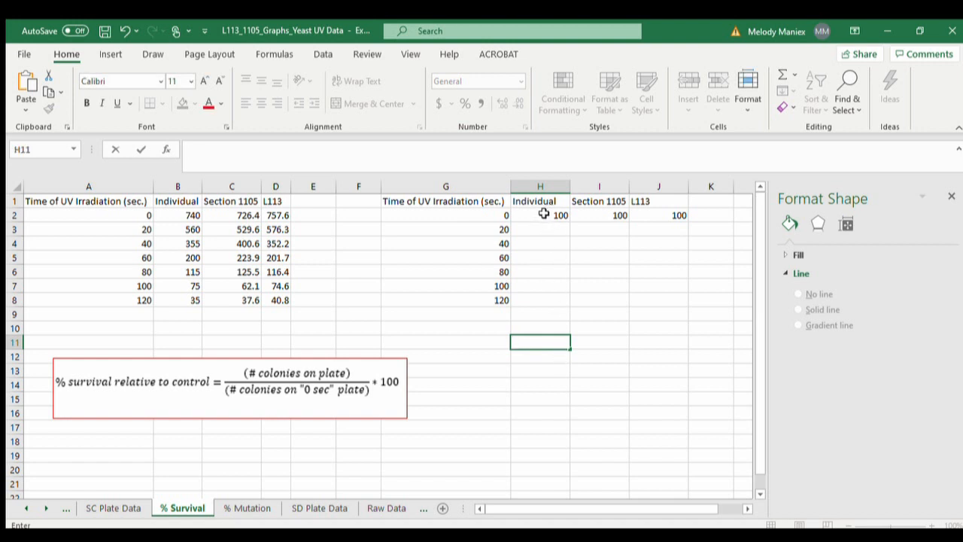
- Review the Individual percent survival formula in H2 and fill it down through H8
click(541, 215)
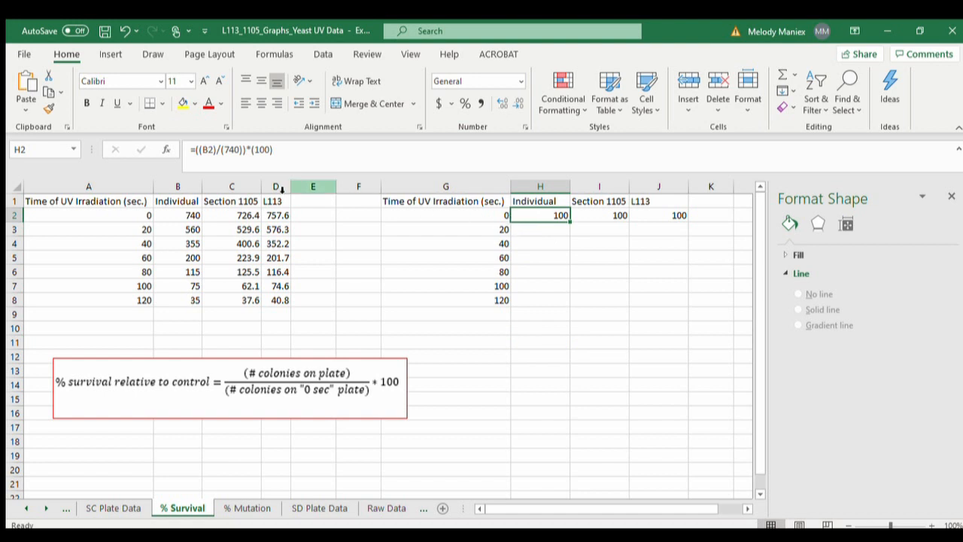
click(210, 151)
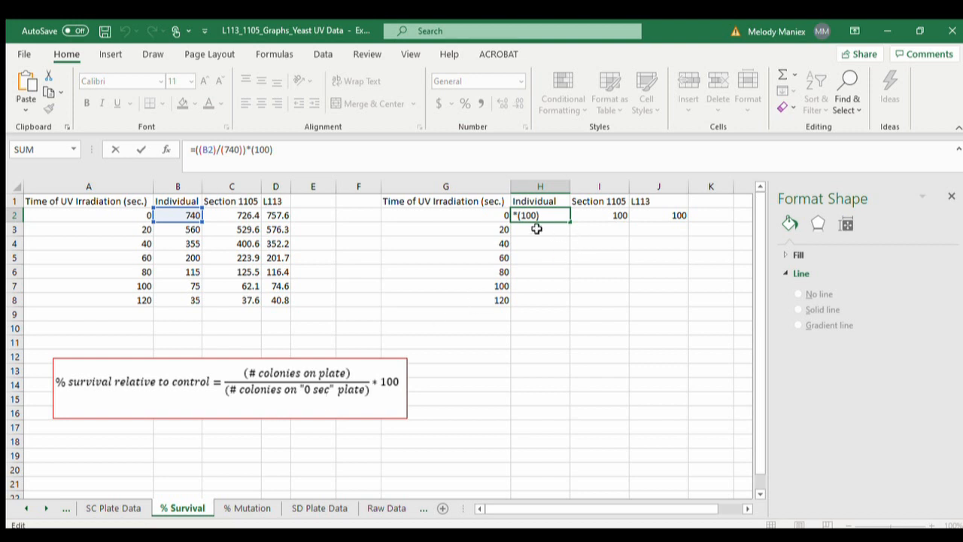
key(Return)
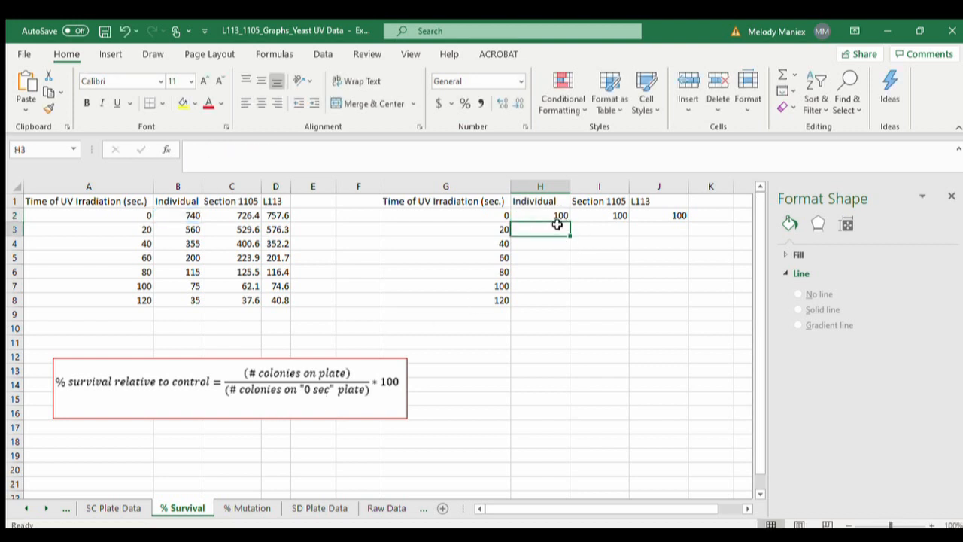
click(555, 216)
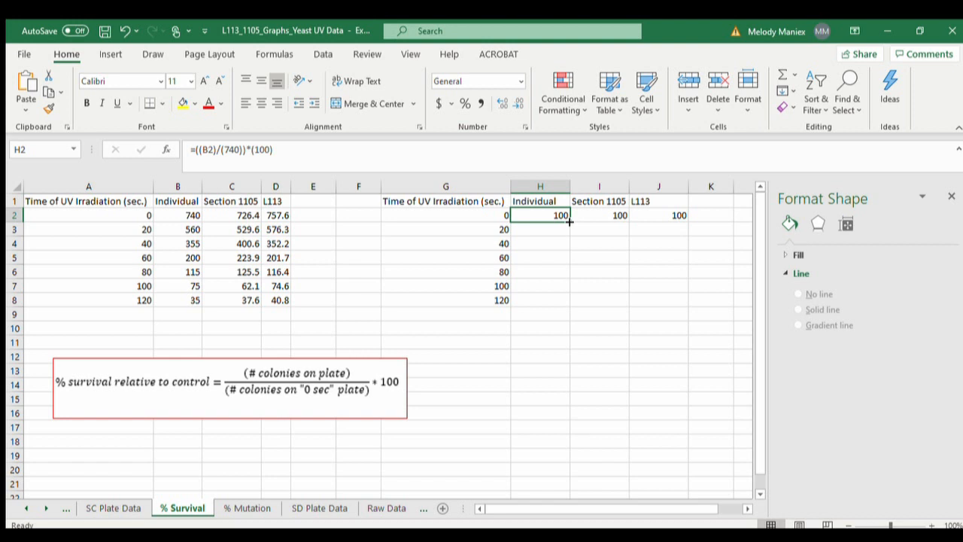
drag(570, 221, 568, 301)
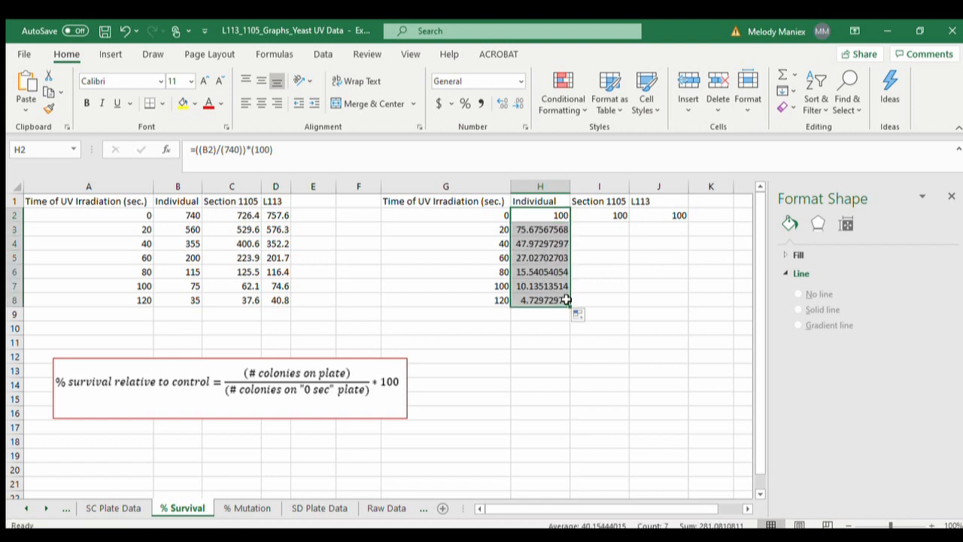
- Compare the formulas in H2 and H3 to check which colony count and control value each one uses
click(550, 230)
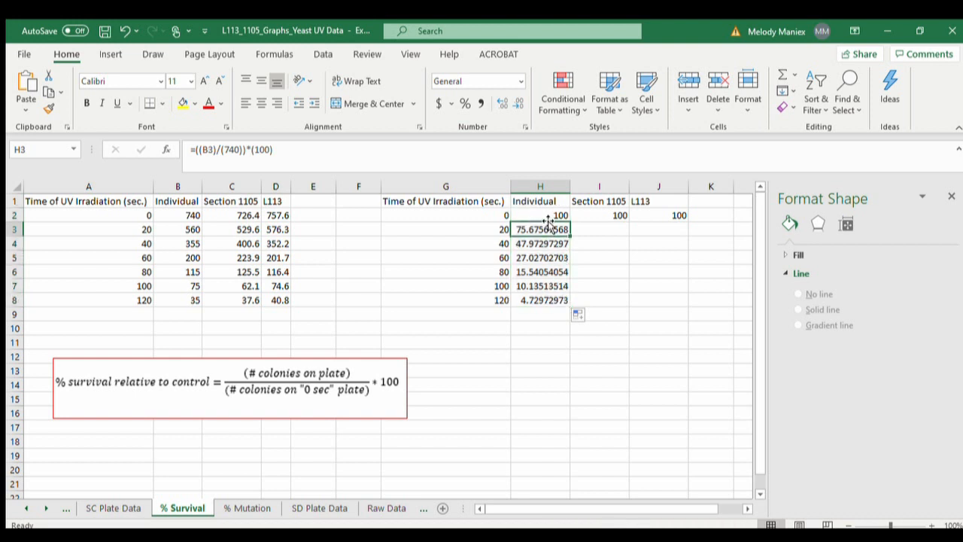
click(539, 216)
click(208, 150)
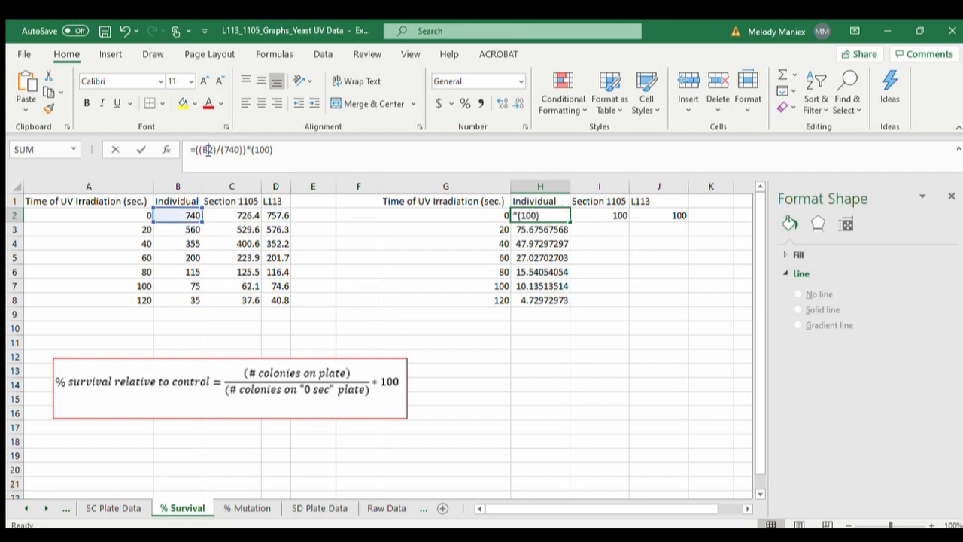
click(530, 229)
click(216, 154)
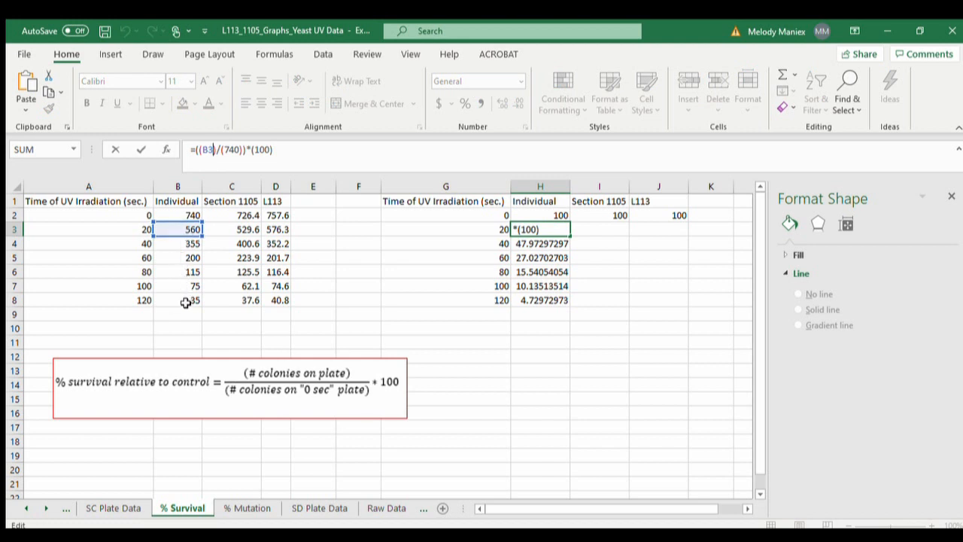
click(559, 327)
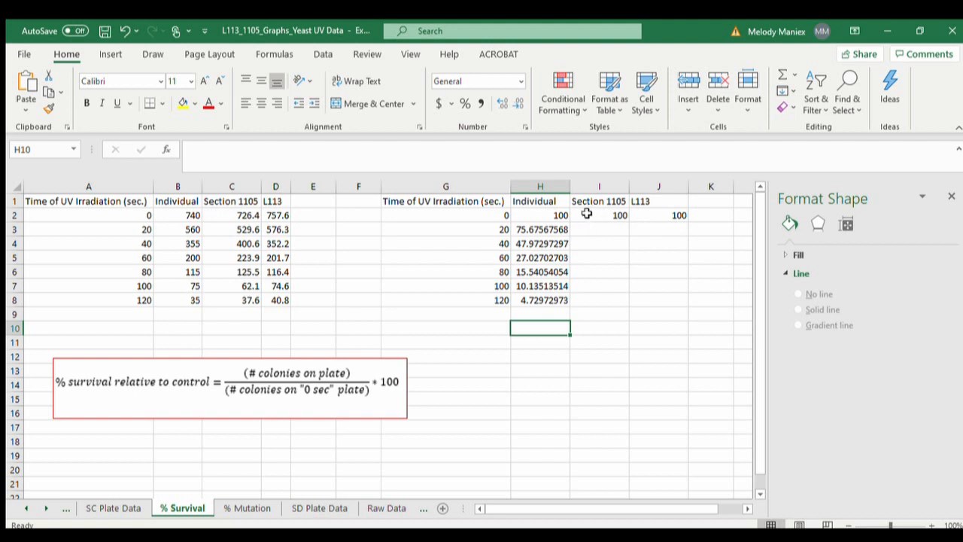
- Try clearing I2:J2 and filling the H2 formula across to J2, and undo both changes
drag(584, 214, 677, 215)
key(Delete)
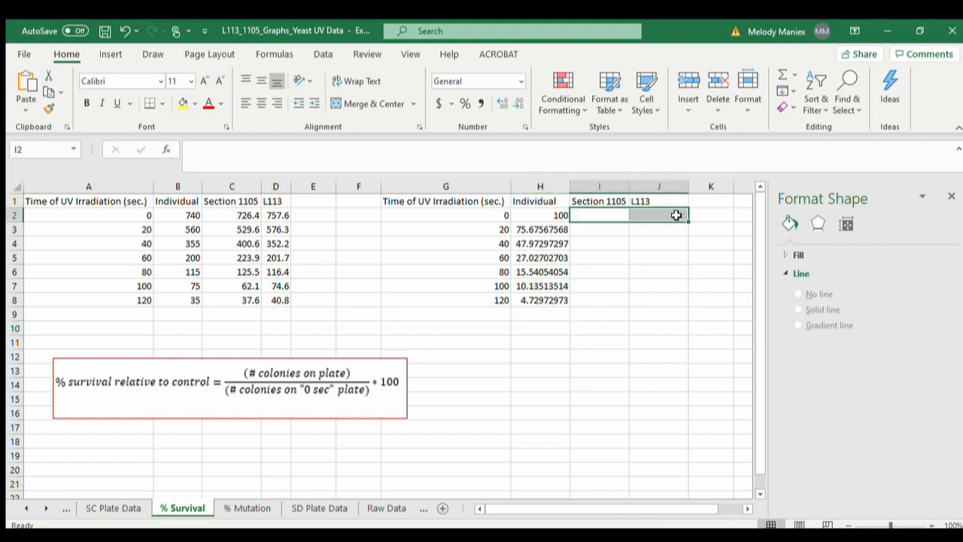
click(546, 205)
click(554, 214)
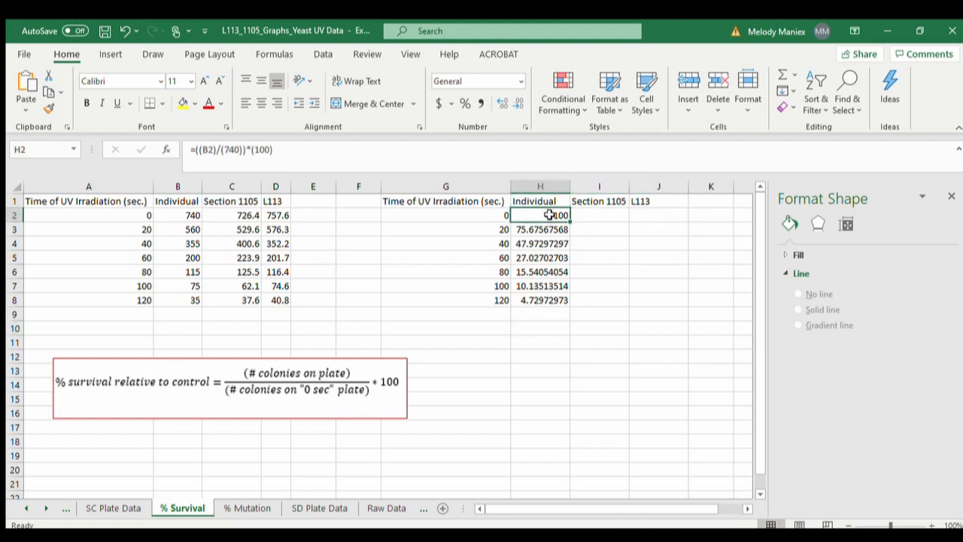
drag(571, 223, 669, 226)
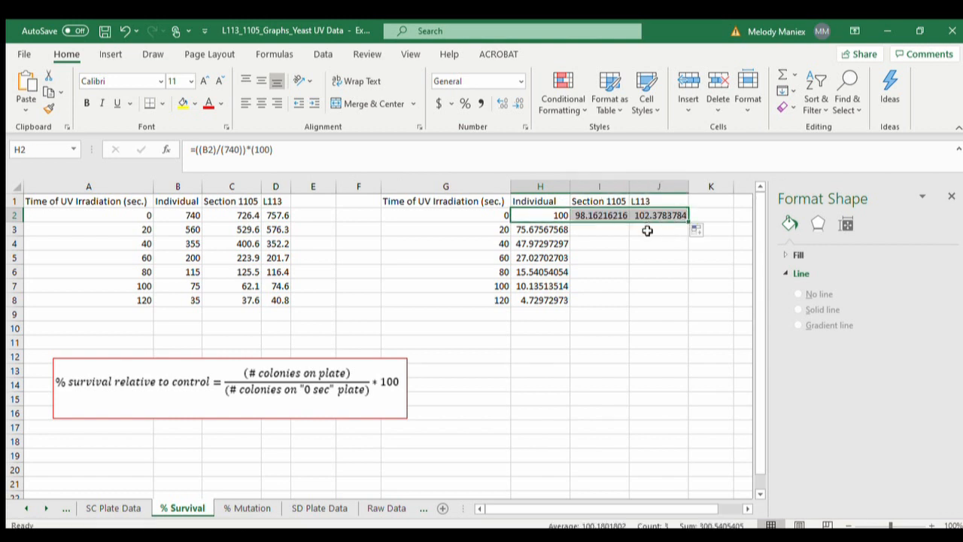
click(640, 242)
key(ctrl+z)
key(ctrl+z)
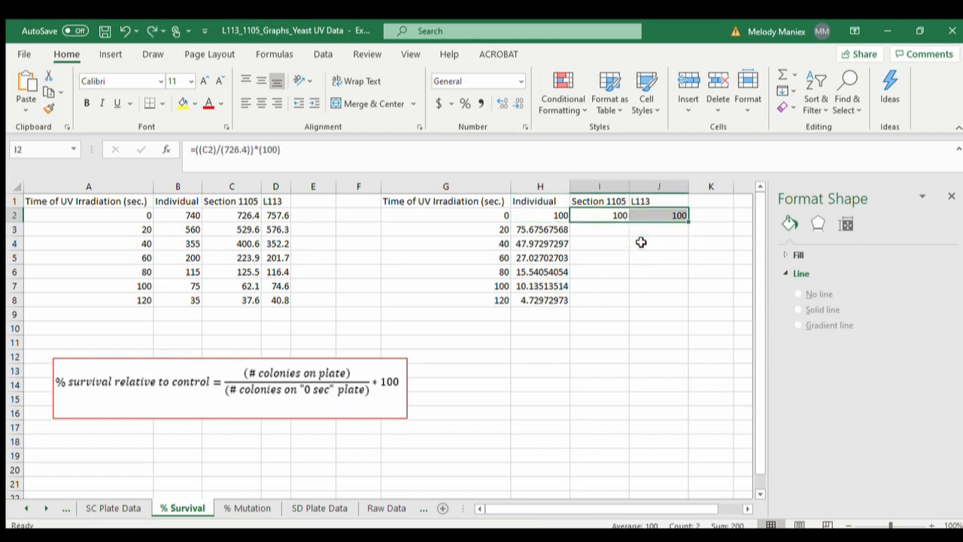
- Fill the Section 1105 percent survival formula from I2 down through I8
click(597, 212)
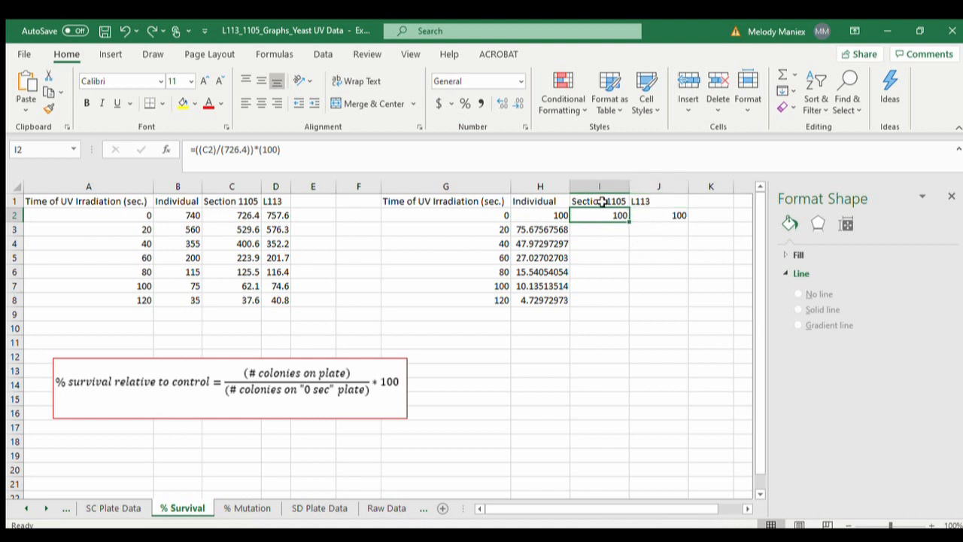
click(679, 202)
click(596, 215)
drag(630, 224, 630, 304)
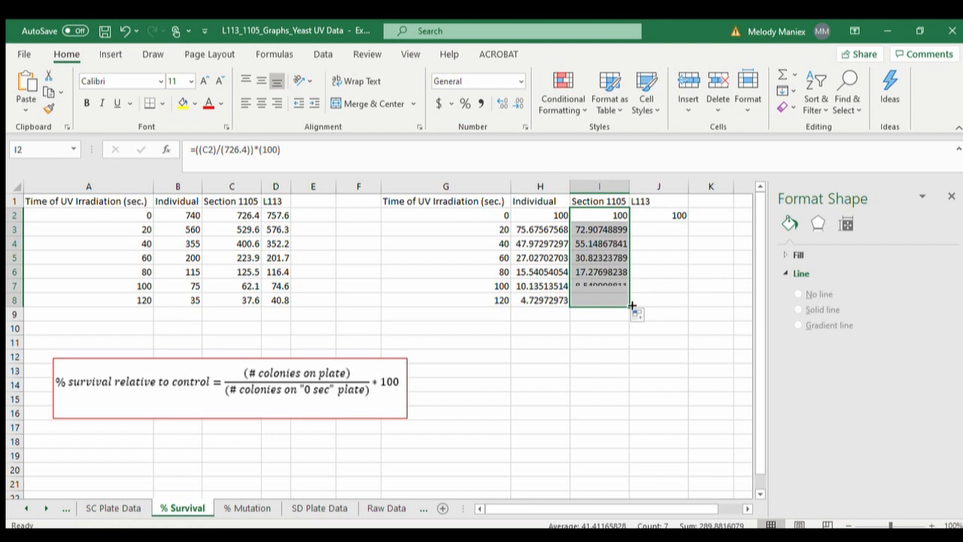
- Fill the L113 percent survival formula from J2 down through J8
click(675, 215)
drag(688, 222, 684, 306)
click(662, 340)
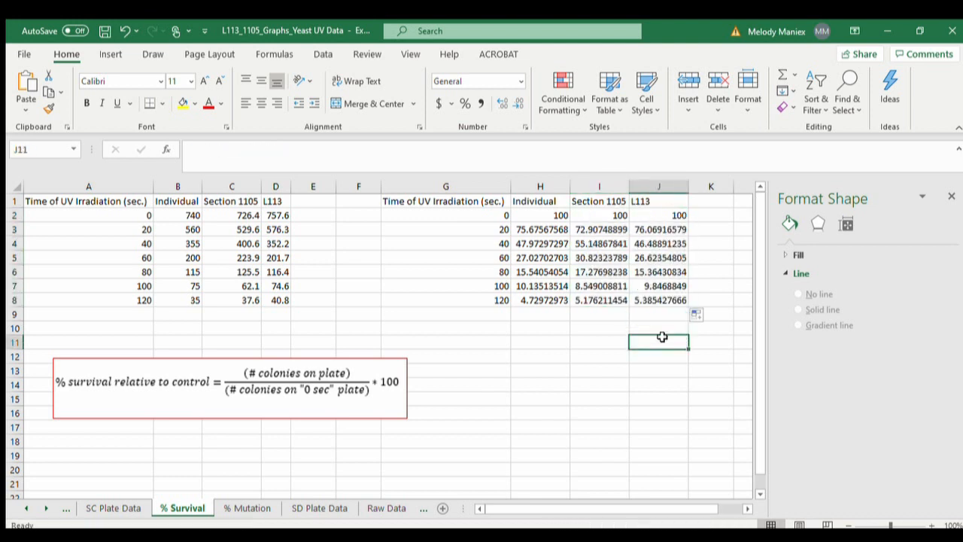
- Insert a markers-only scatter chart from the percent survival table in G1:J8 and shift it slightly down the sheet
drag(482, 201, 652, 302)
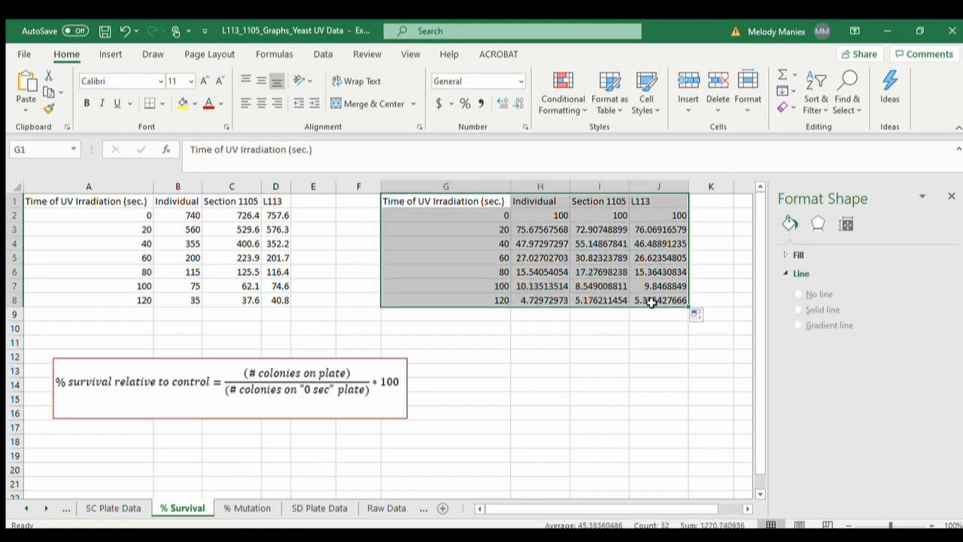
click(110, 53)
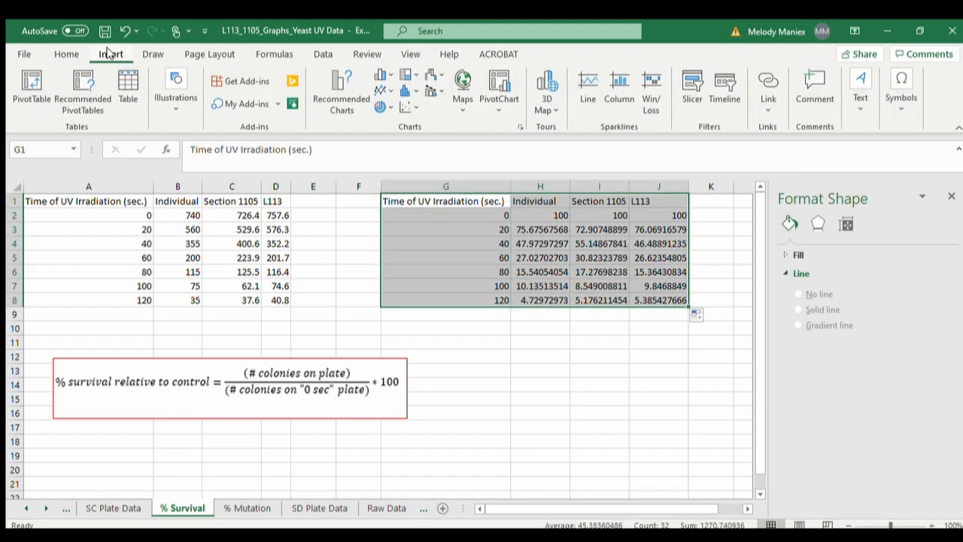
click(411, 108)
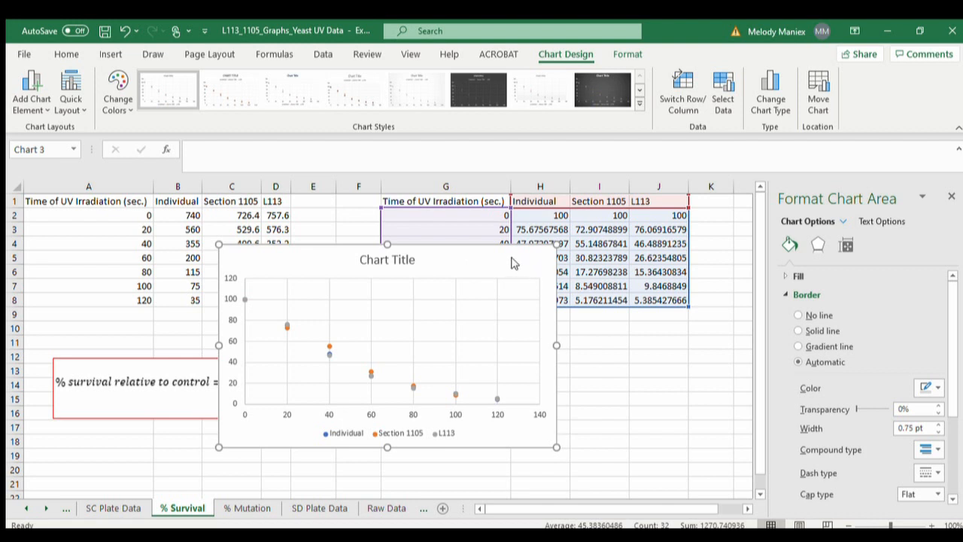
drag(527, 260, 531, 288)
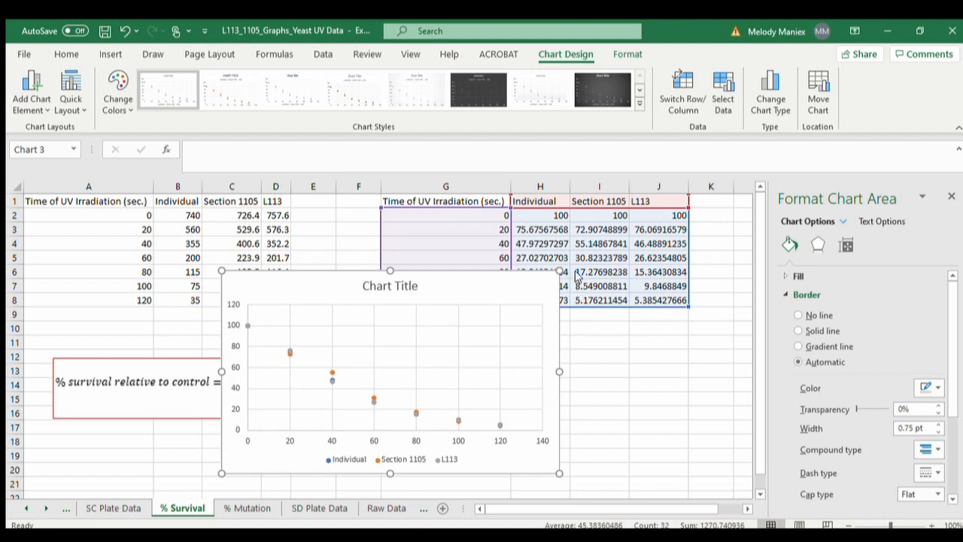
- Add horizontal and vertical axis titles to the new percent survival scatter chart, and delete that chart
click(619, 306)
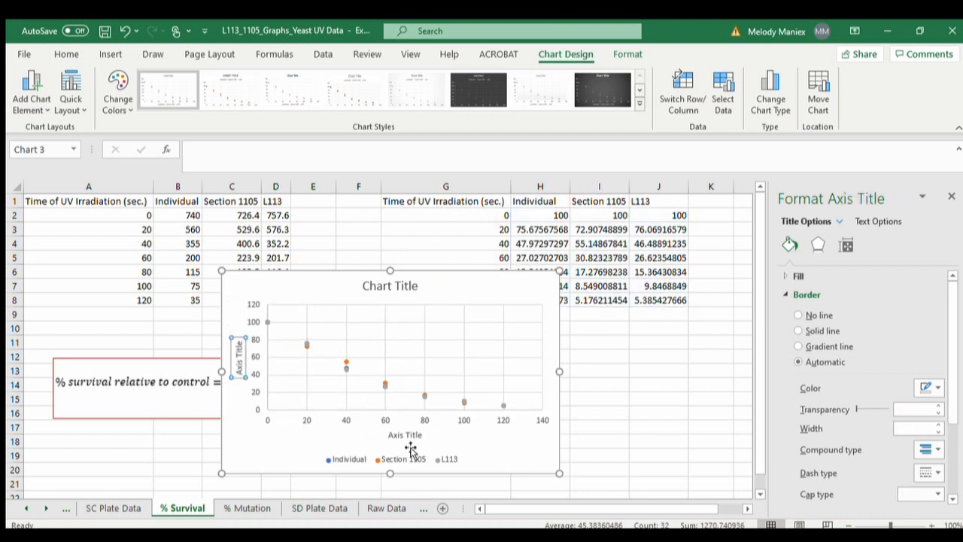
click(409, 434)
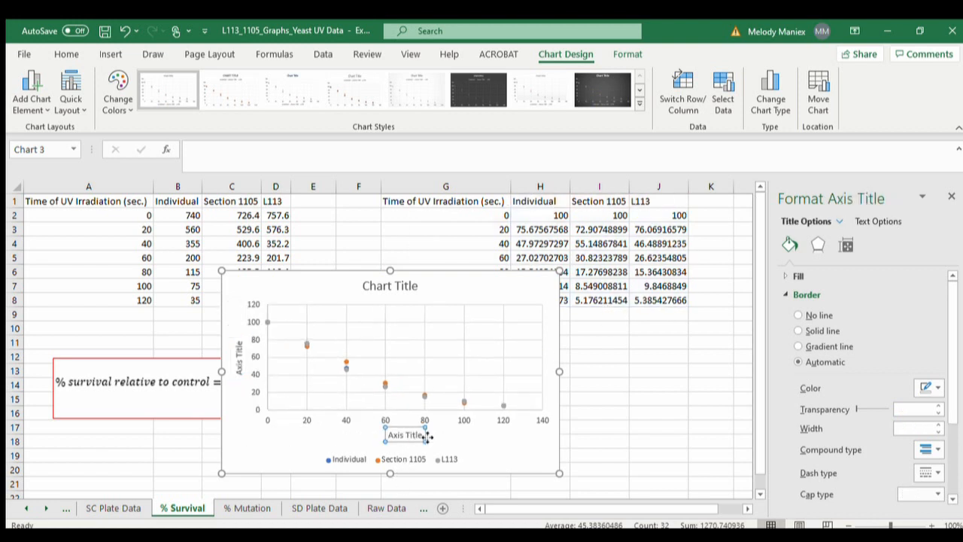
click(584, 439)
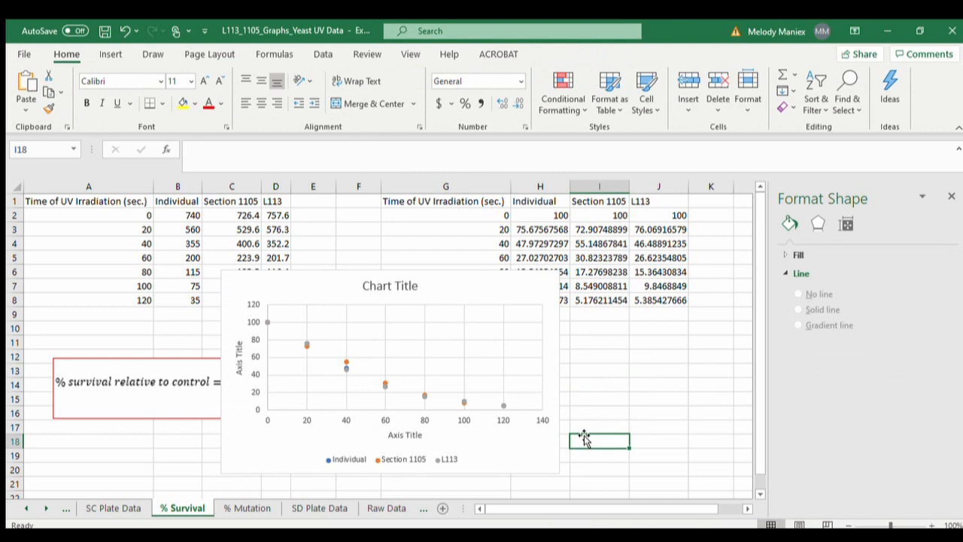
click(520, 460)
key(Delete)
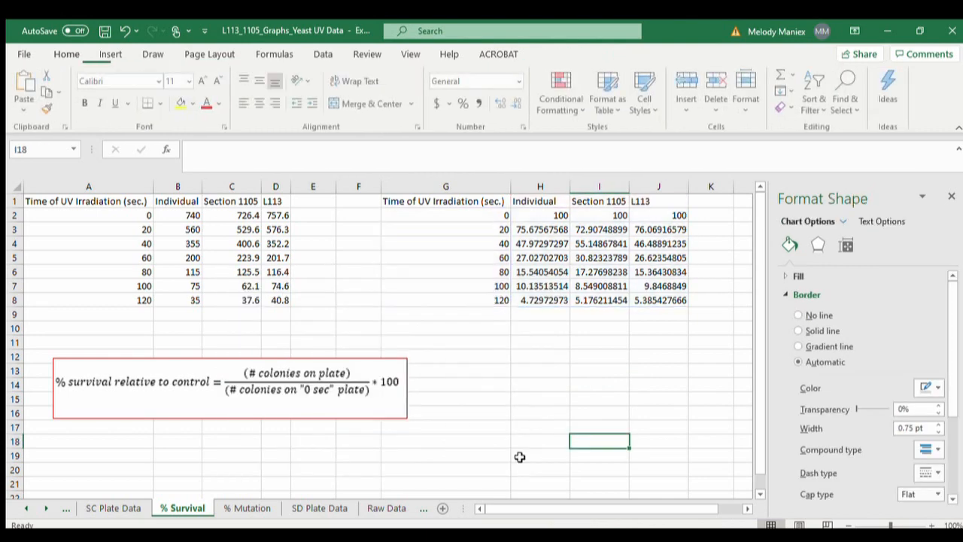
- Examine the finished percent survival chart beside the data and the line formatting of its L113 series
scroll(610, 425, right, 6)
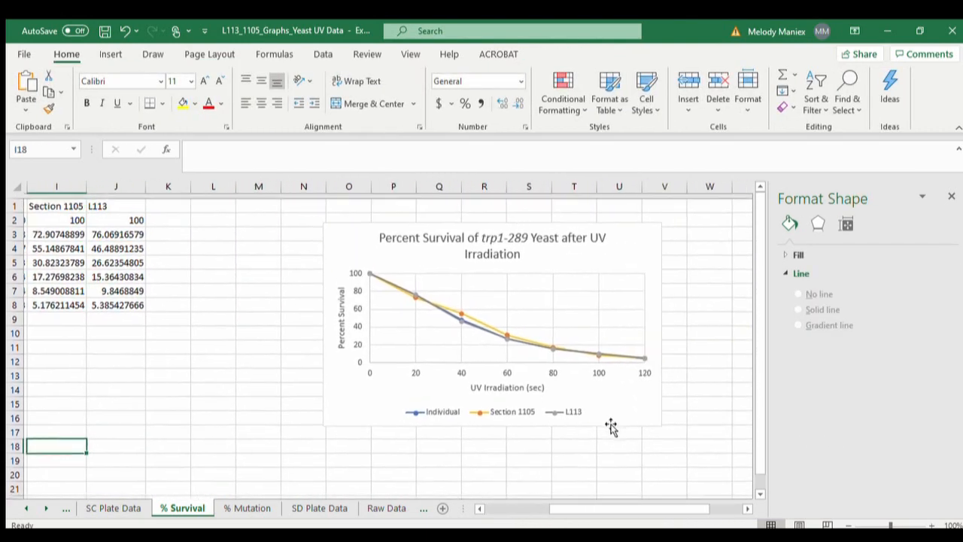
scroll(611, 427, right, 1)
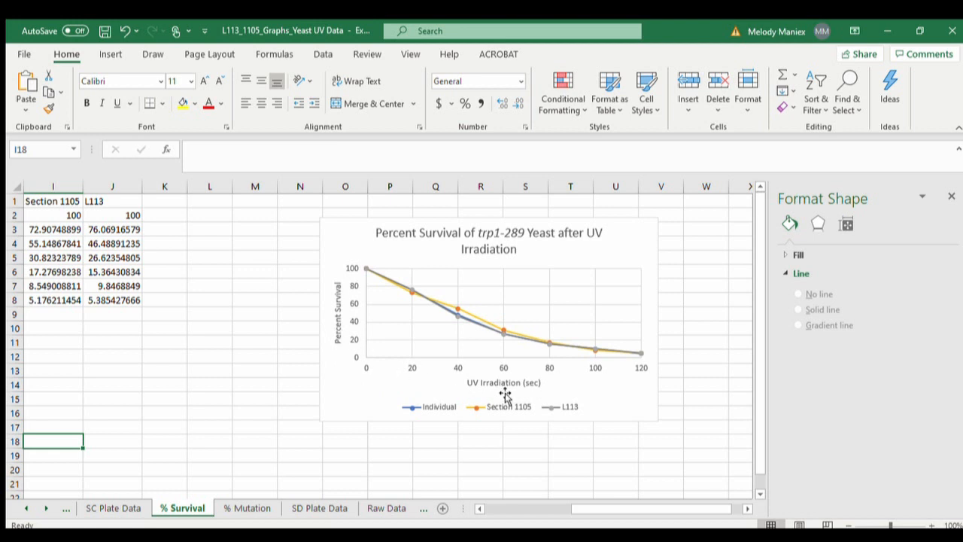
click(492, 332)
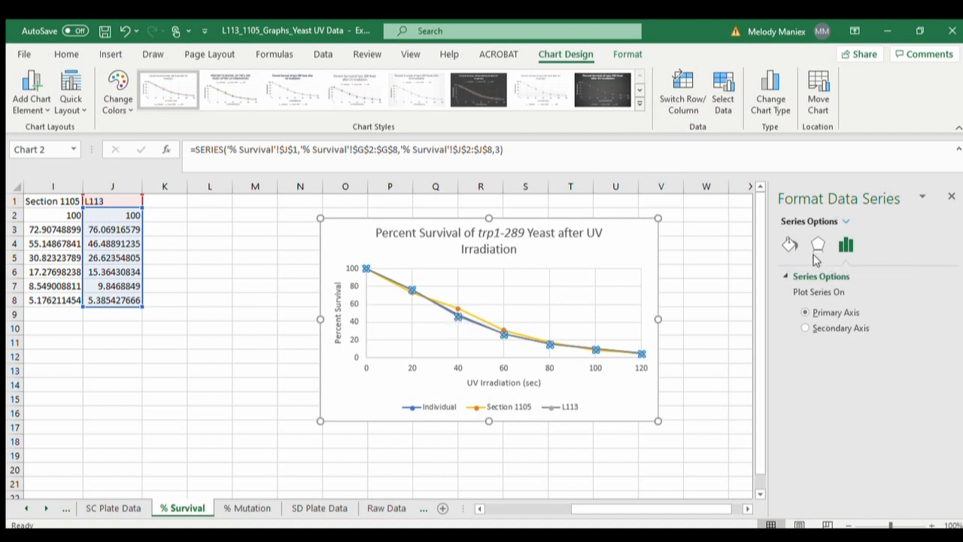
click(788, 246)
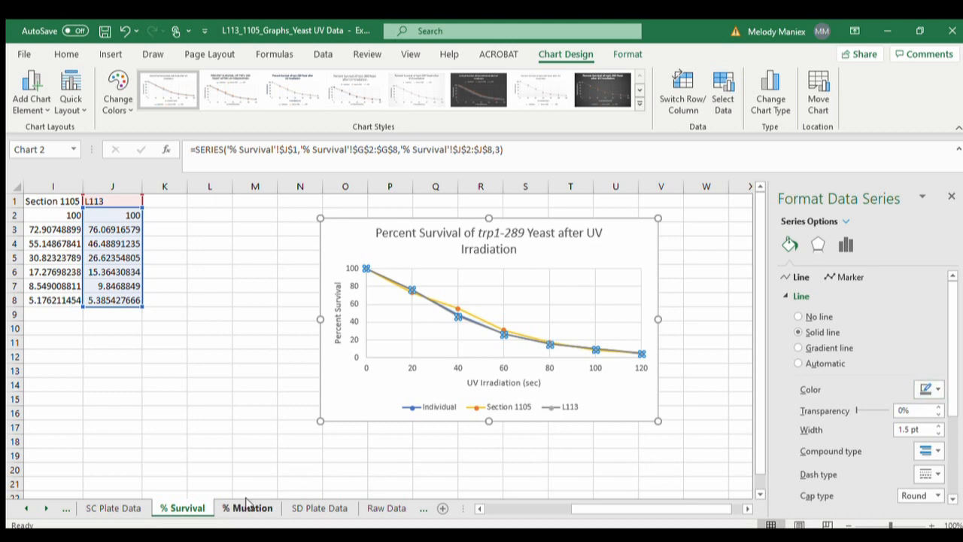
- On the % Mutation sheet, check the H2 formula against the source tables and fill it down through H8
click(246, 509)
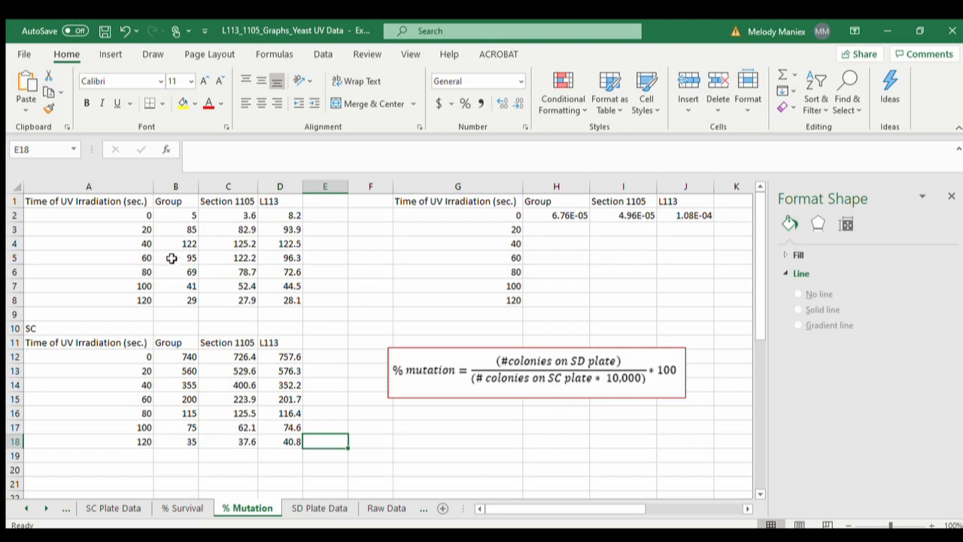
drag(101, 199, 283, 302)
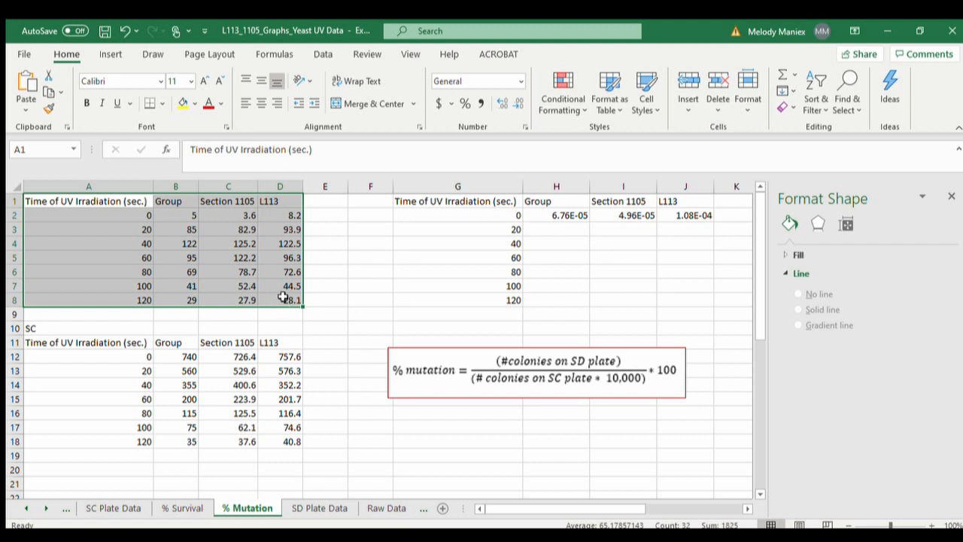
drag(90, 343, 275, 452)
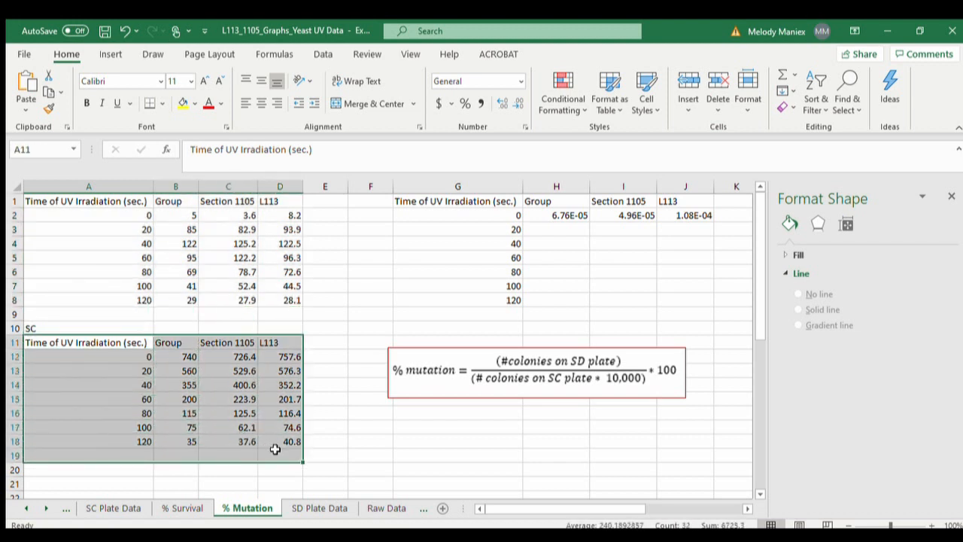
click(573, 216)
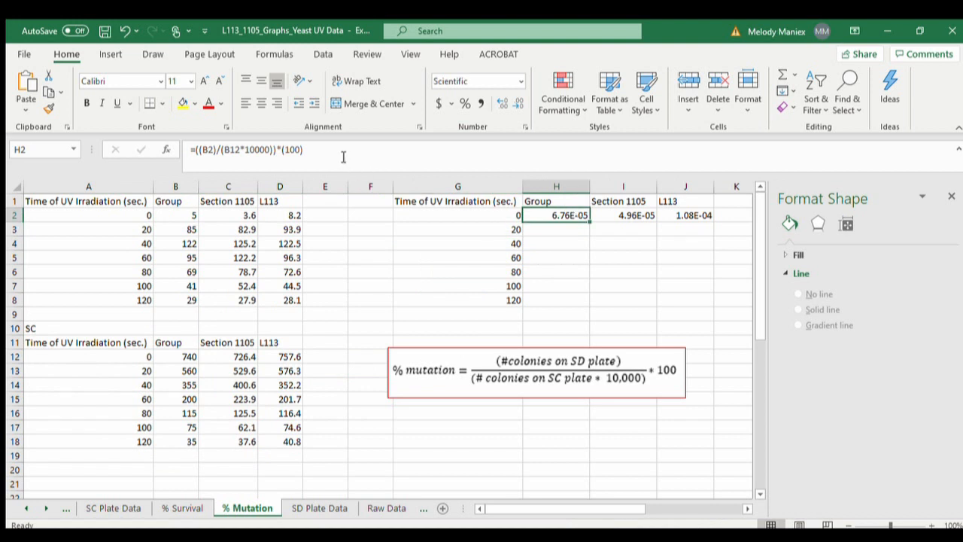
click(210, 152)
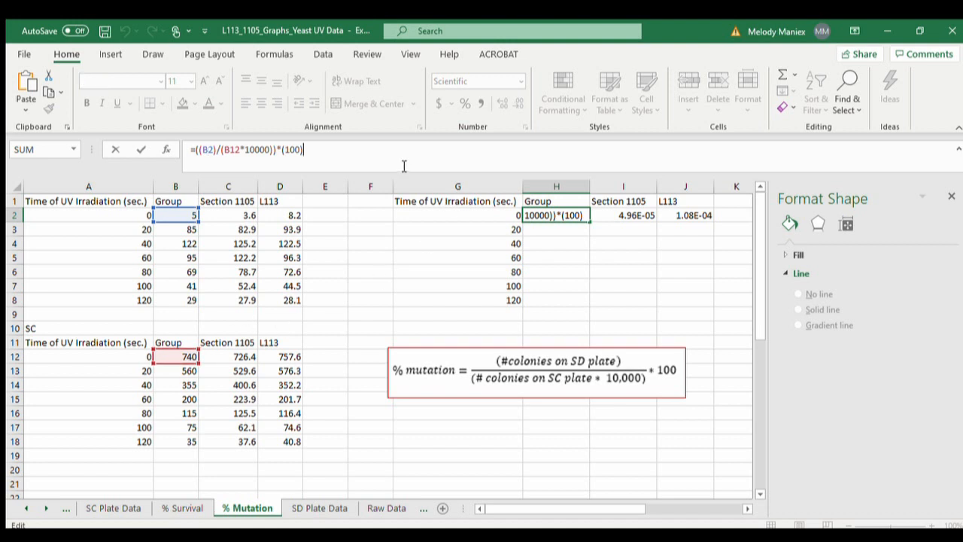
key(Return)
click(570, 212)
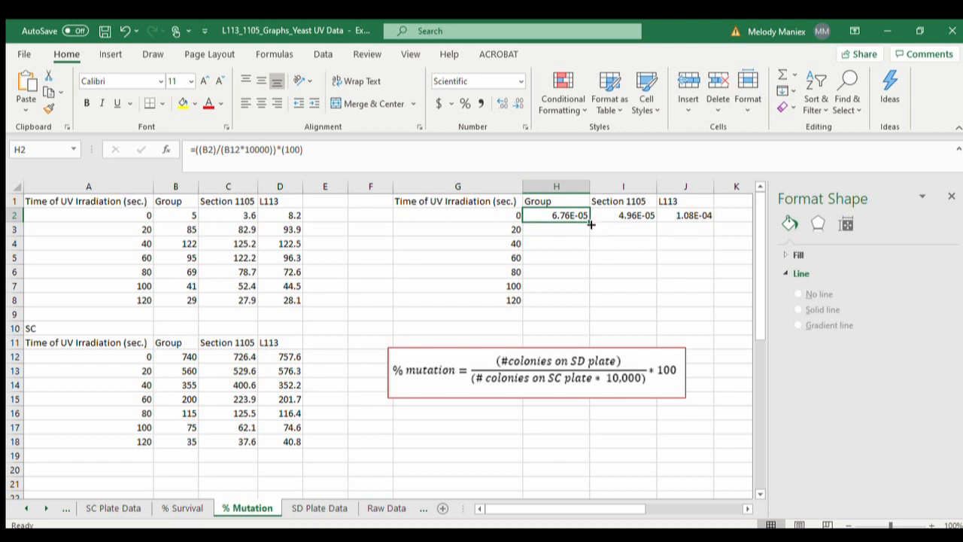
drag(590, 223, 584, 301)
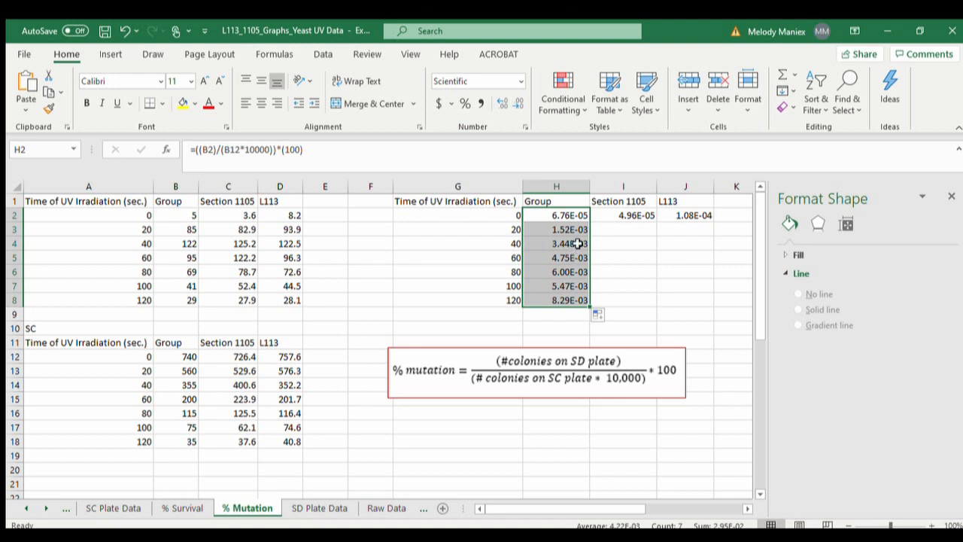
- Format the Group percent mutation values in H2:H8 as Number with six decimal places
click(575, 214)
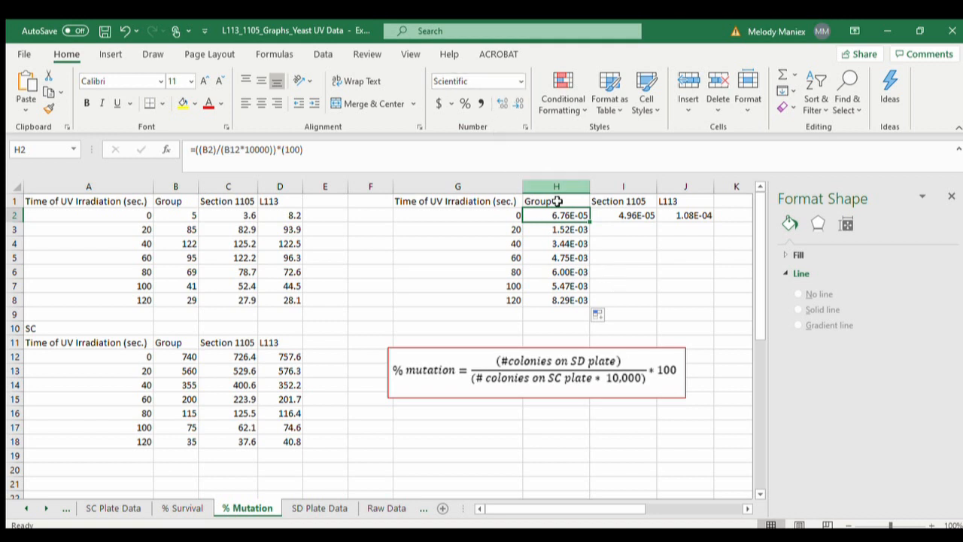
drag(566, 217, 565, 301)
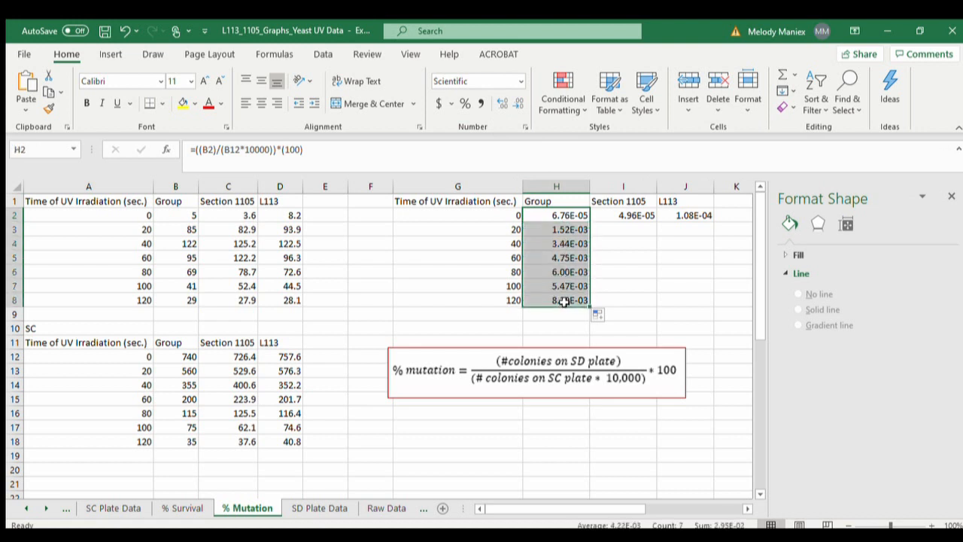
click(518, 81)
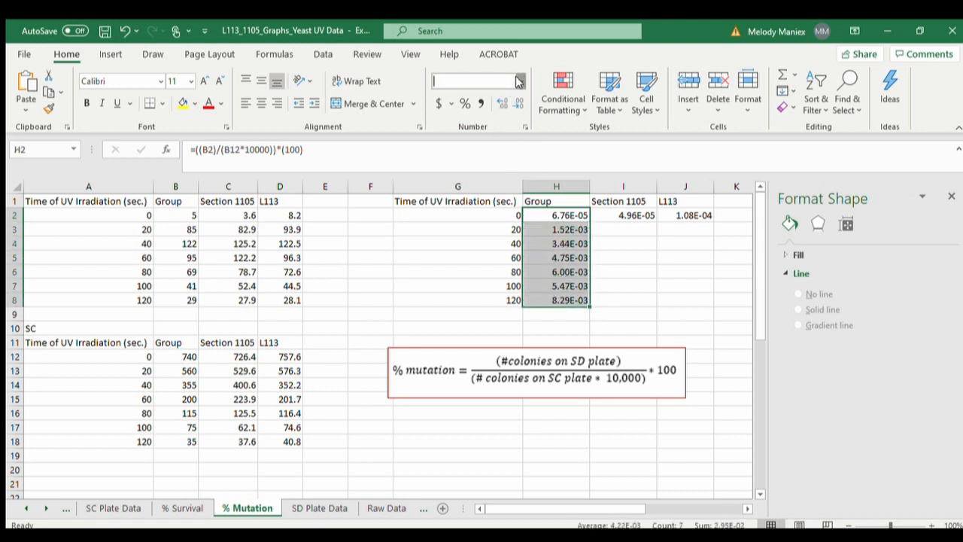
click(512, 137)
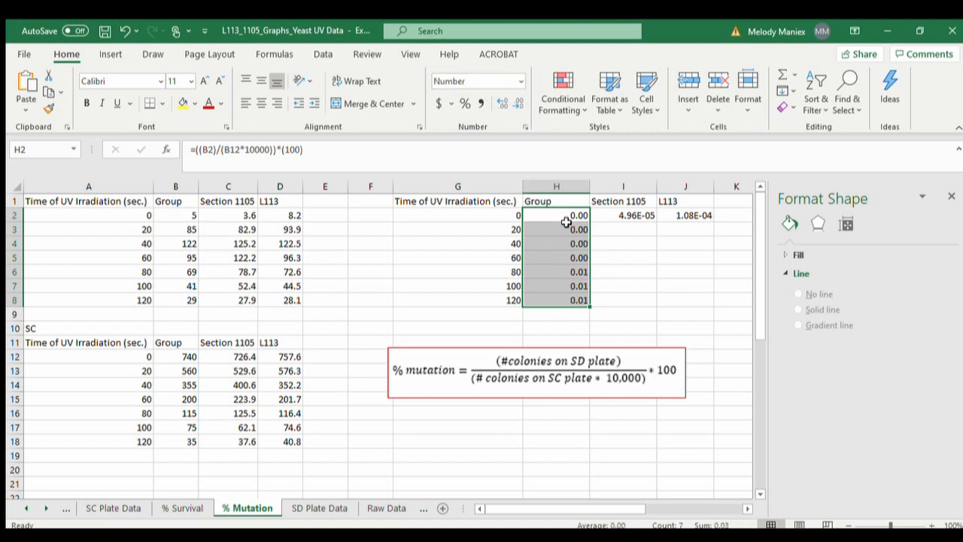
click(502, 104)
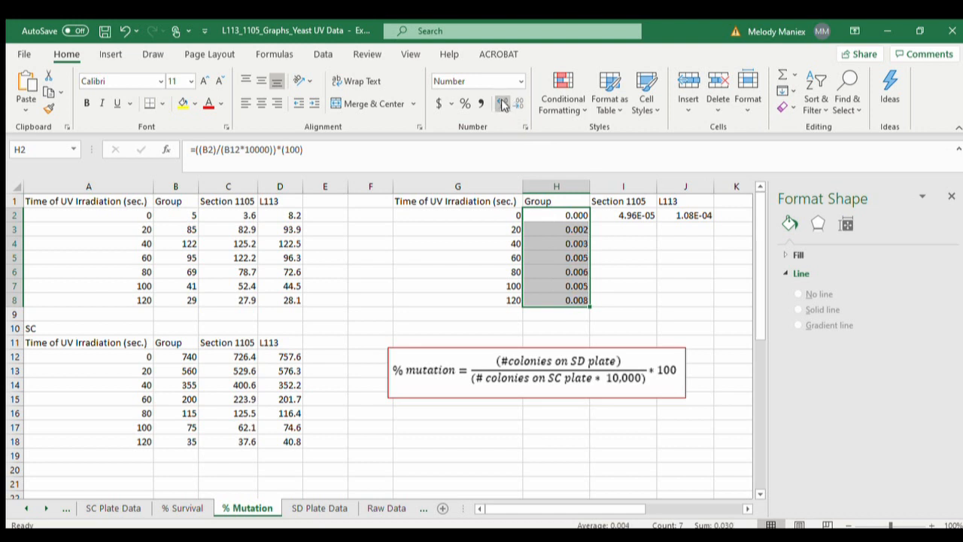
click(502, 104)
click(502, 104)
click(502, 104)
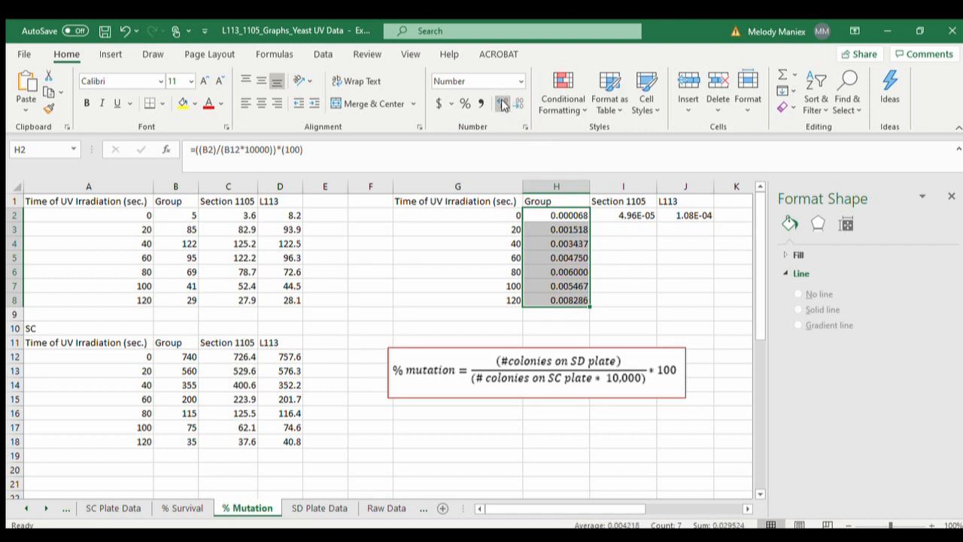
- Fill the Section 1105 and L113 percent mutation formulas from I2 and J2 down through row 8
click(621, 215)
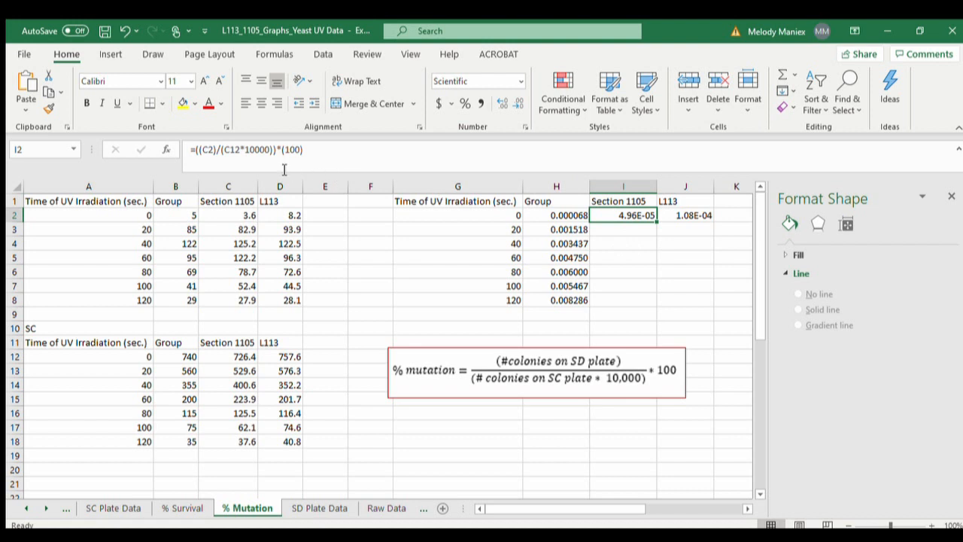
click(213, 151)
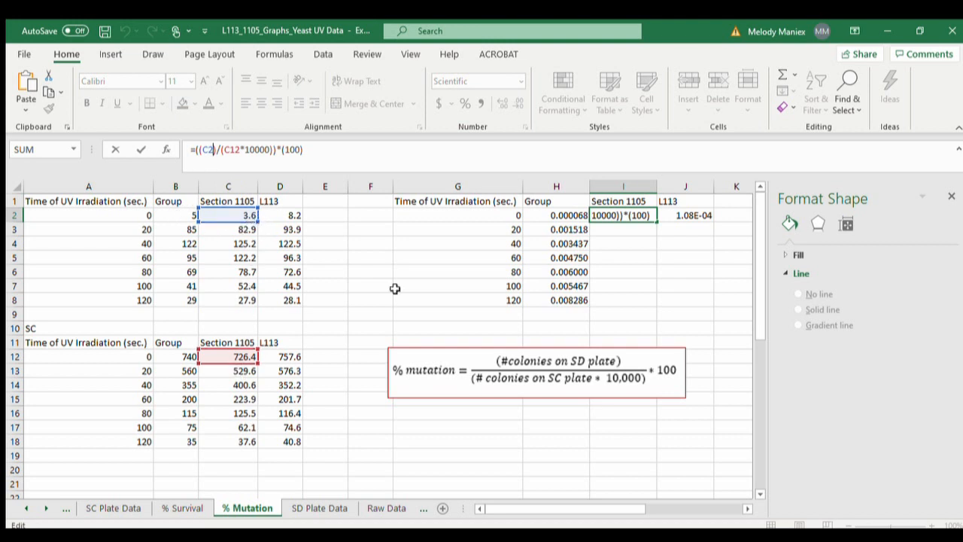
key(ctrl+Return)
drag(657, 223, 653, 308)
click(702, 215)
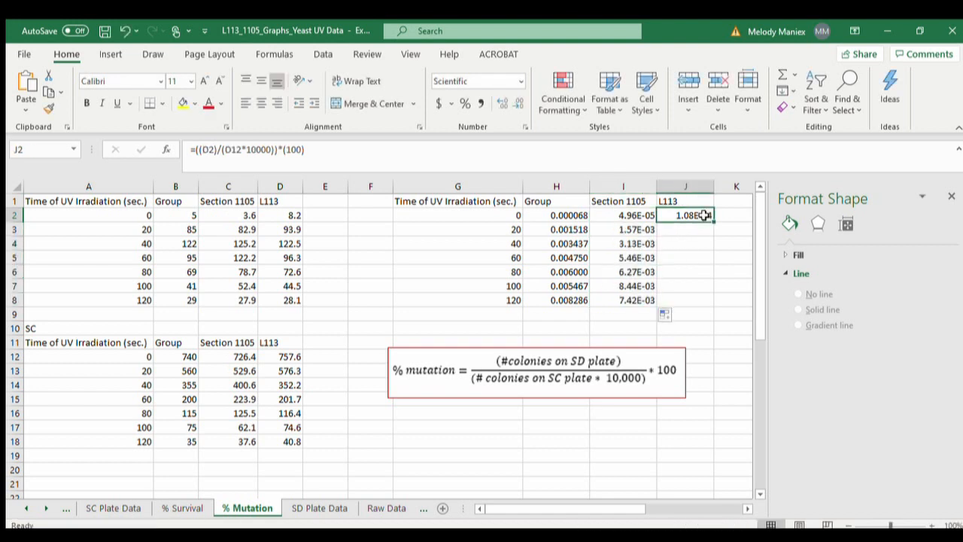
drag(713, 221, 703, 300)
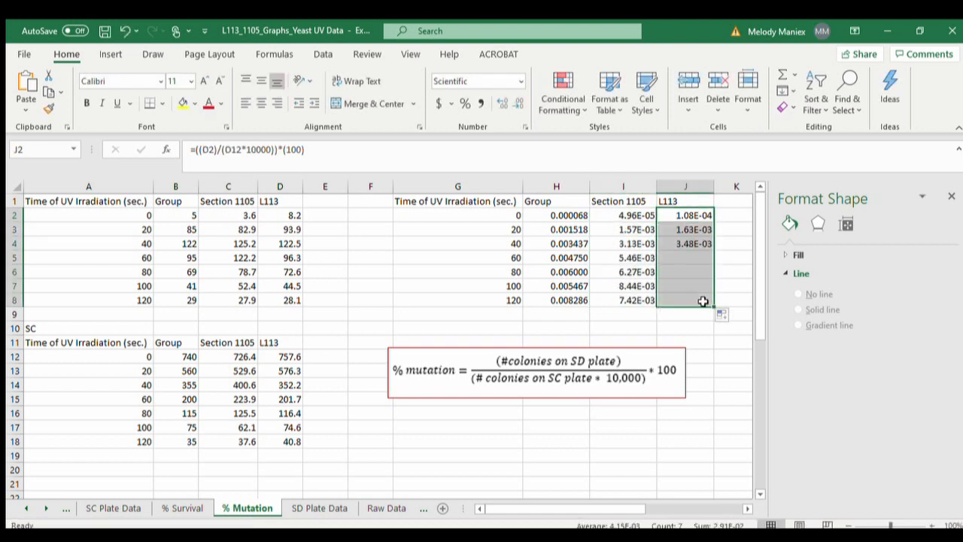
- Connect the L113 series in the Percent Mutation chart with a solid line
scroll(635, 314, right, 5)
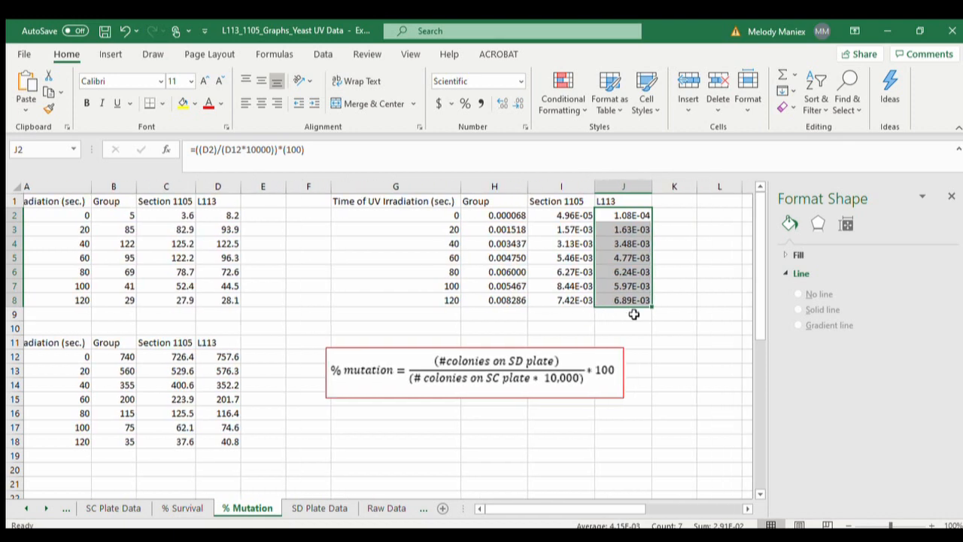
scroll(634, 315, right, 3)
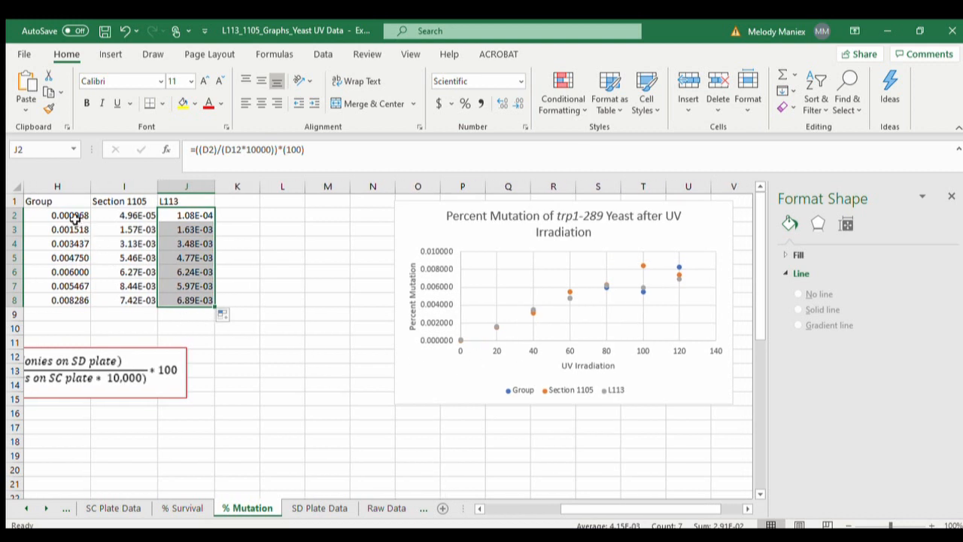
drag(65, 215, 65, 295)
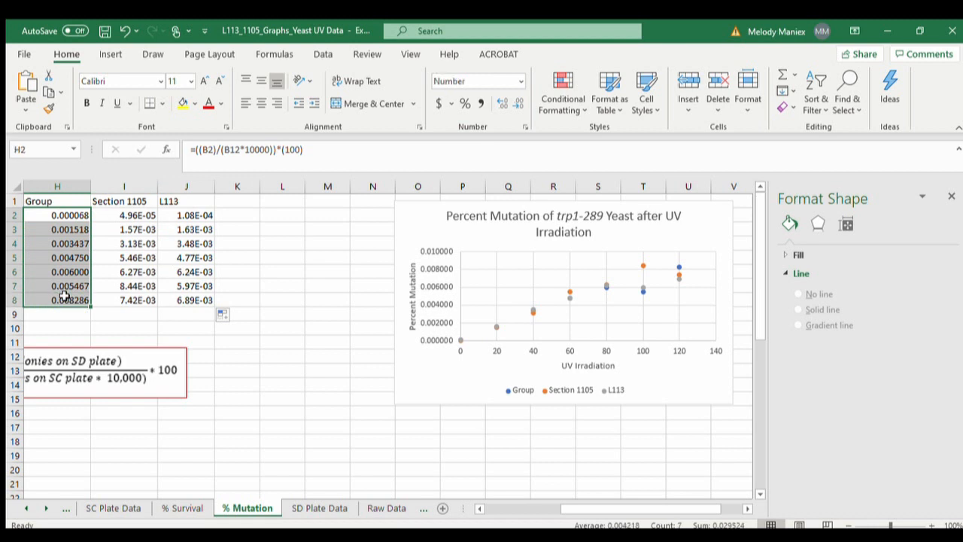
click(428, 285)
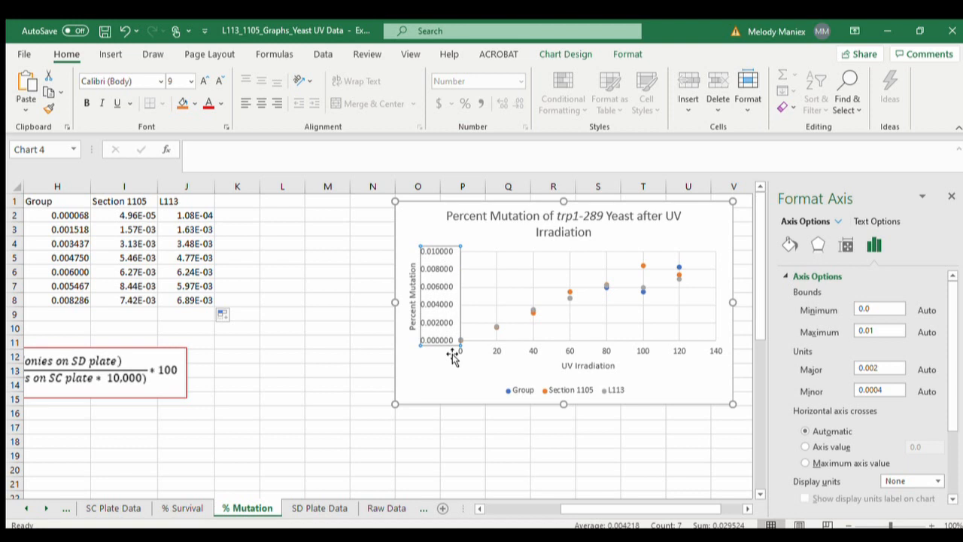
click(497, 326)
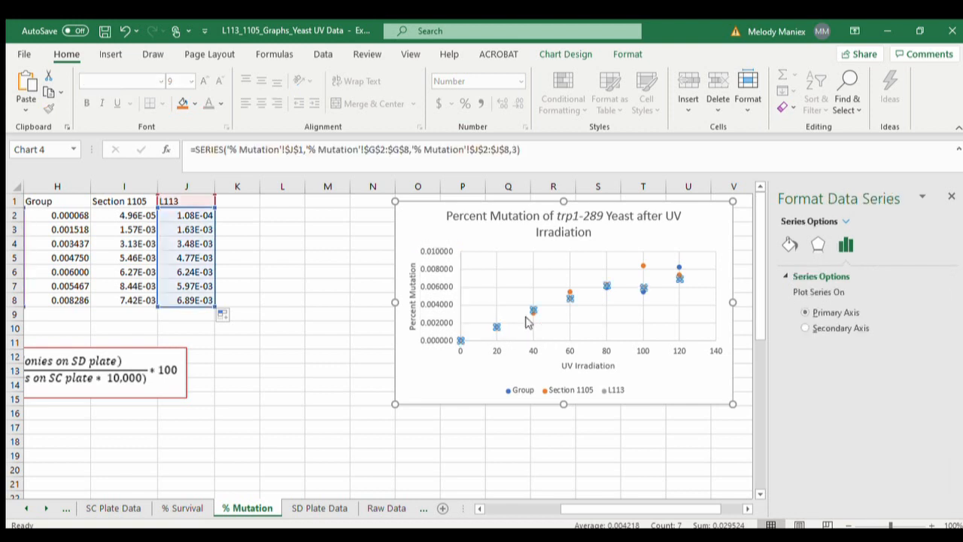
click(789, 244)
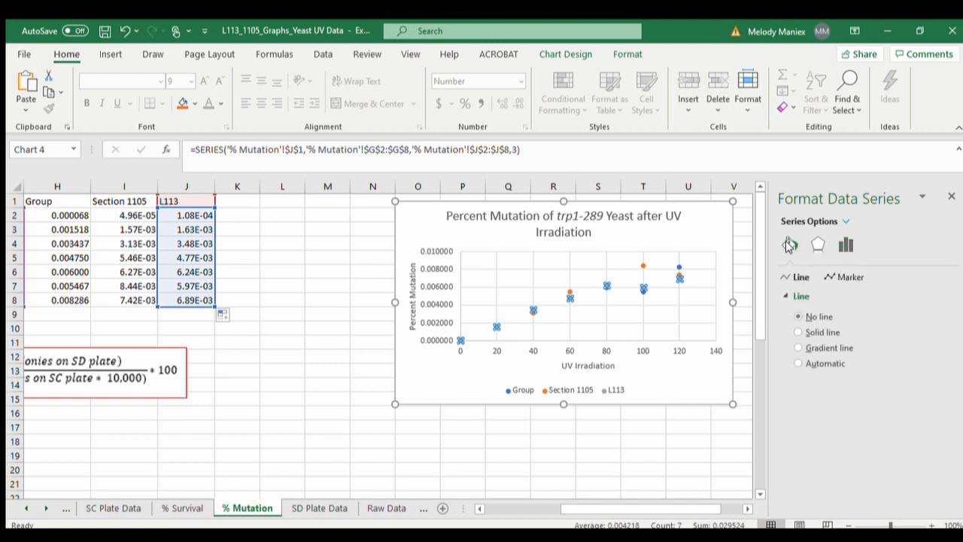
click(817, 333)
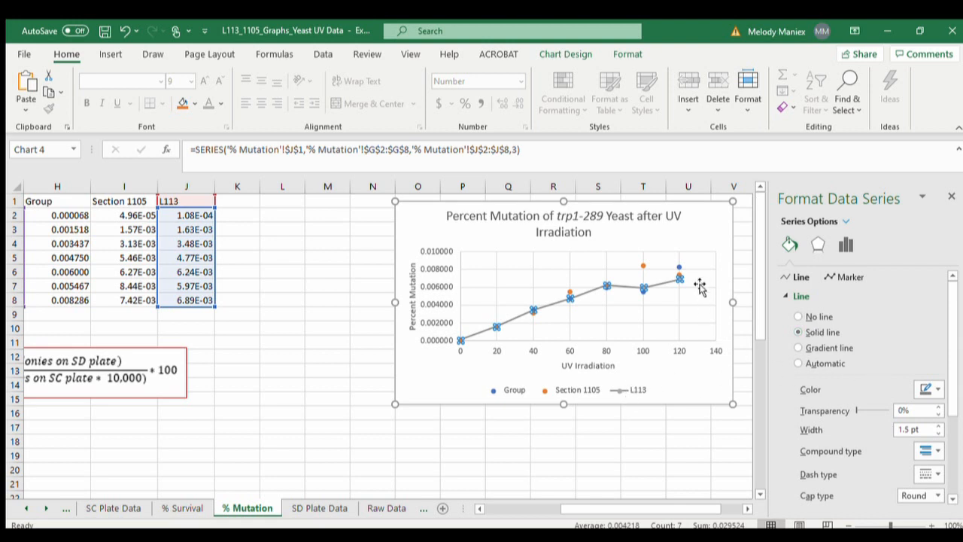
- Connect the Group series in the Percent Mutation chart with a solid blue line
click(680, 267)
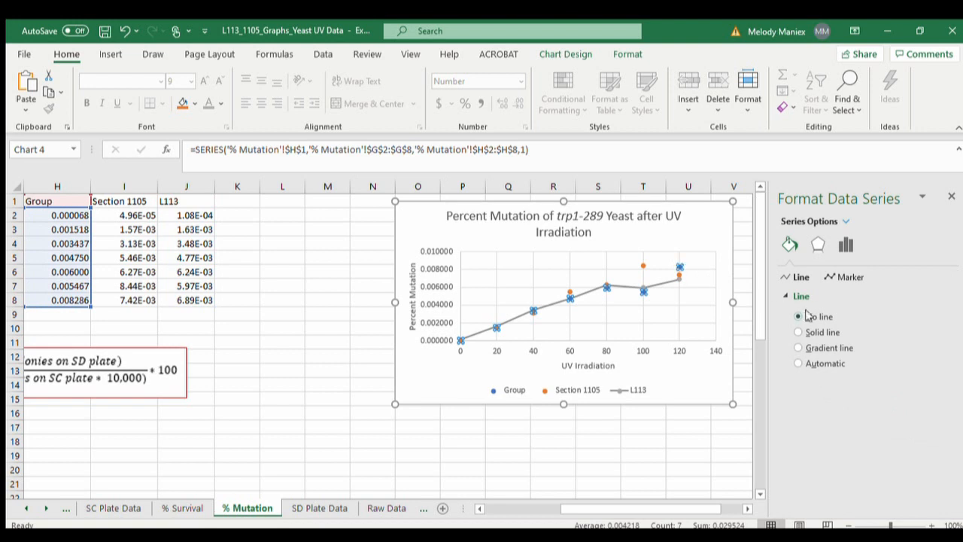
click(817, 333)
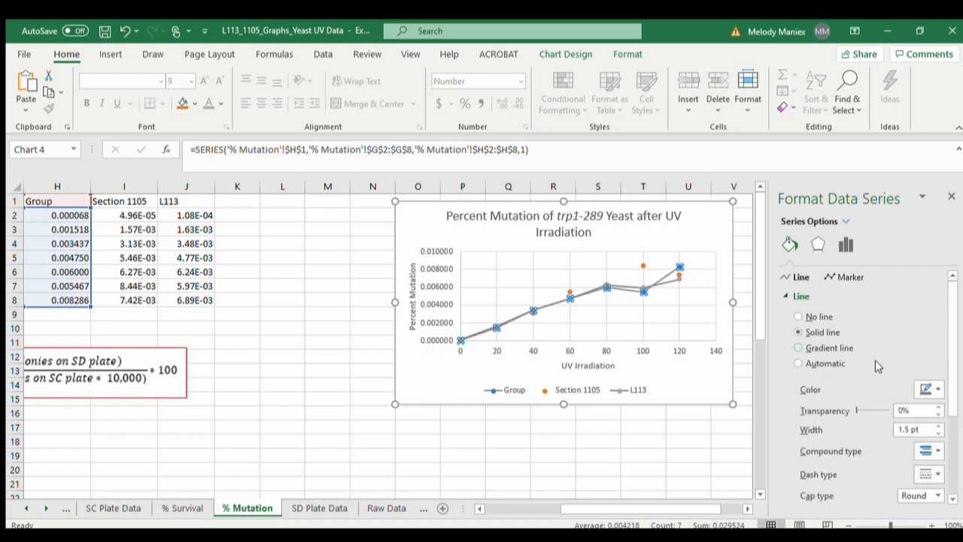
click(927, 389)
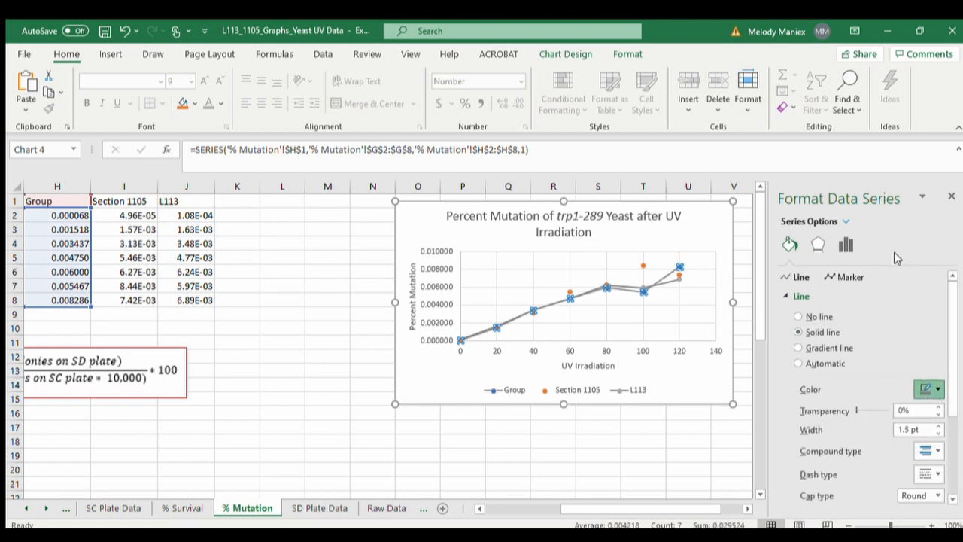
- Connect the Section 1105 series in the Percent Mutation chart with a solid line
click(640, 265)
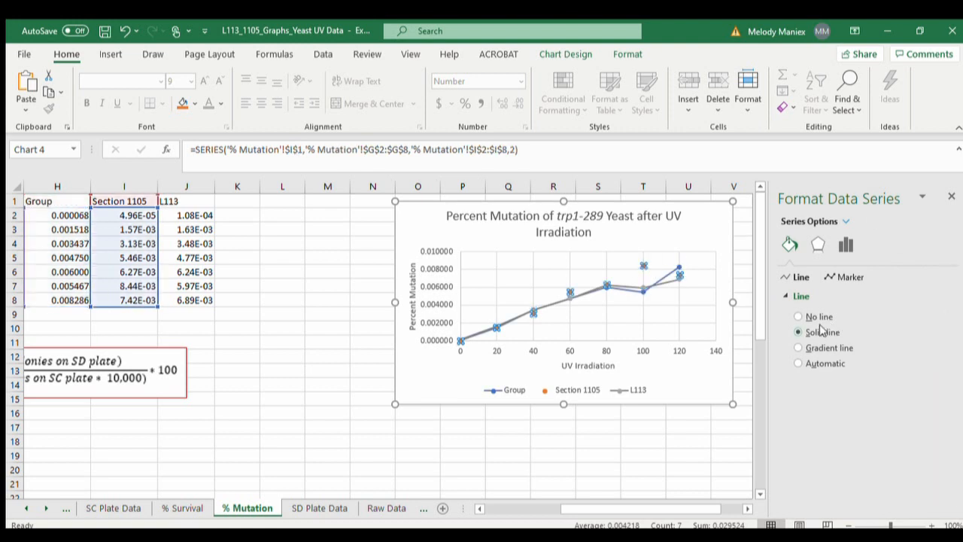
click(821, 331)
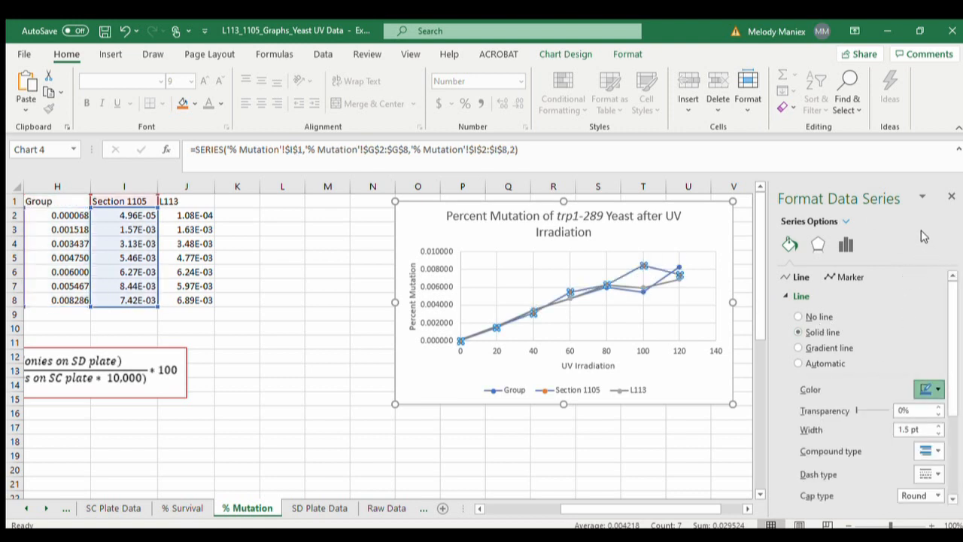
click(700, 385)
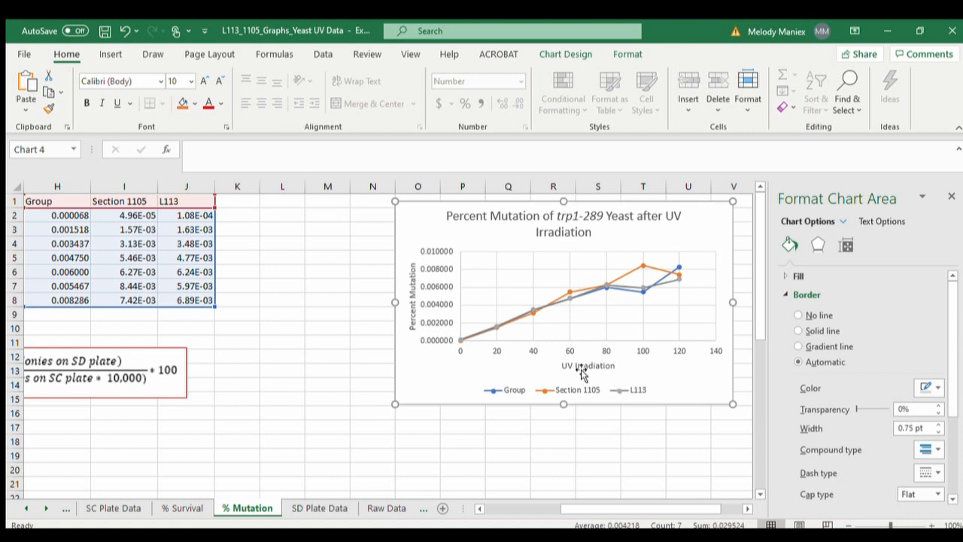
- Add the unit to the Percent Mutation chart's horizontal axis title so it reads "UV Irradiation (sec)"
click(602, 364)
click(603, 364)
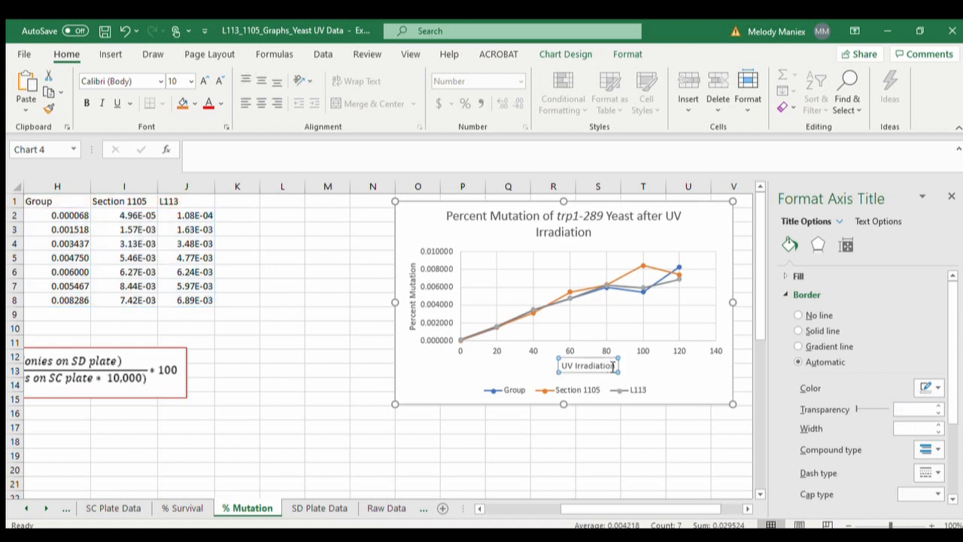
text((sec)
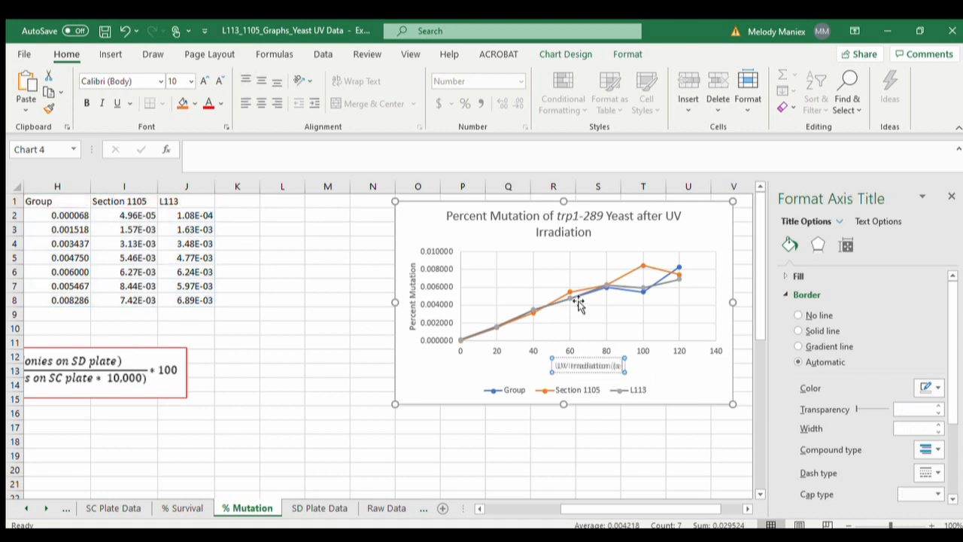
- Set the maximum bound of the Percent Mutation chart's horizontal axis to 120
click(672, 351)
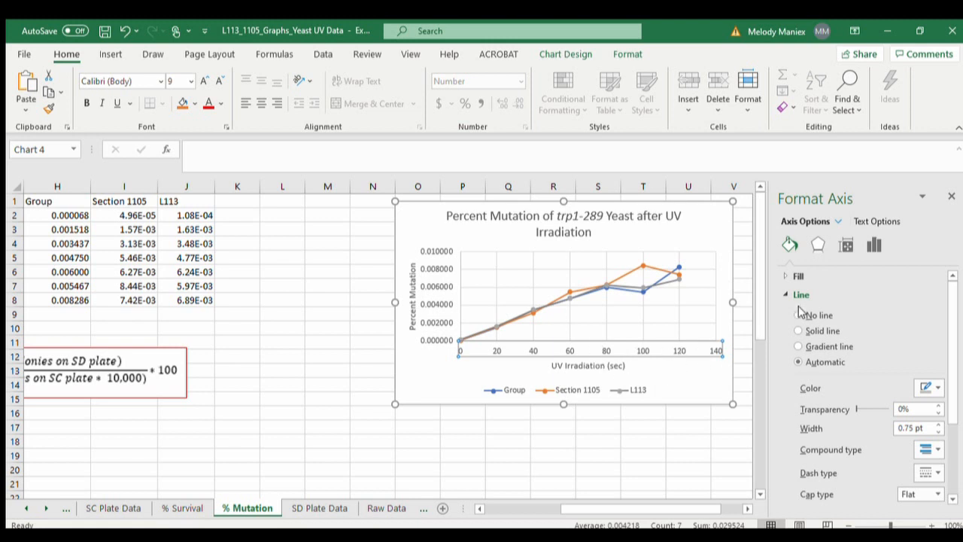
click(818, 243)
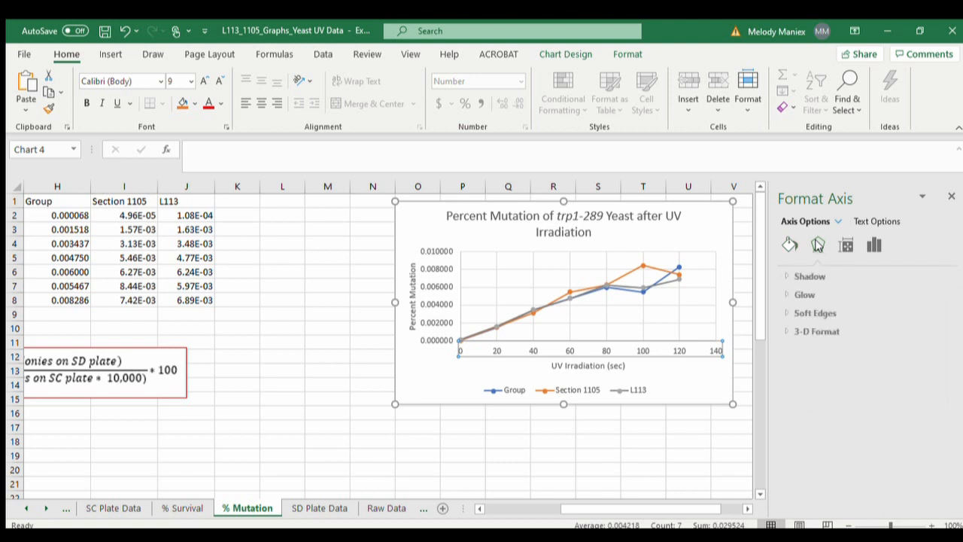
click(846, 246)
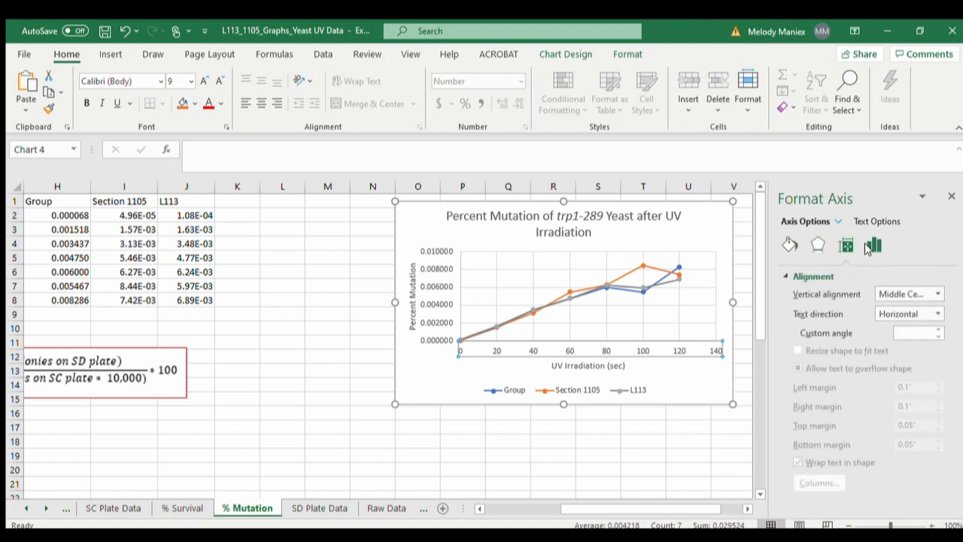
click(864, 249)
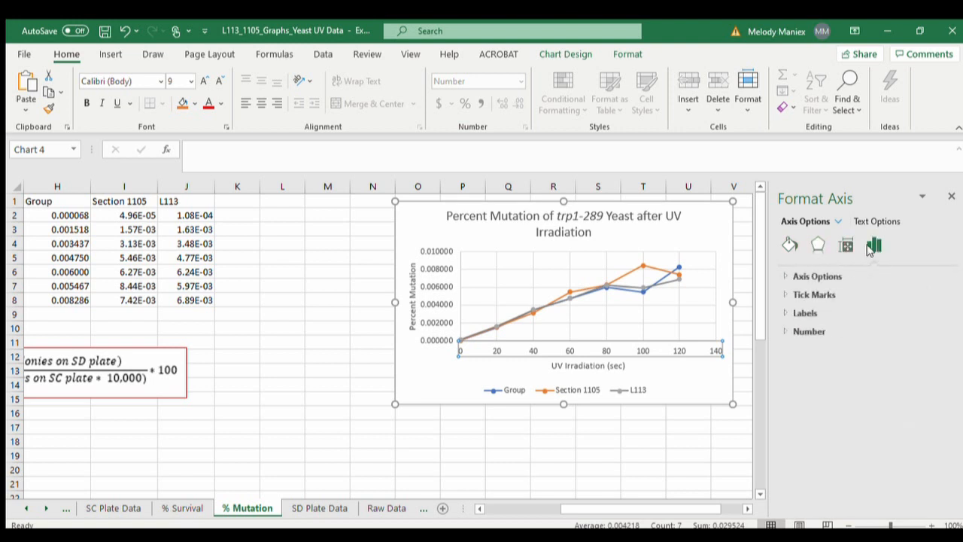
click(815, 278)
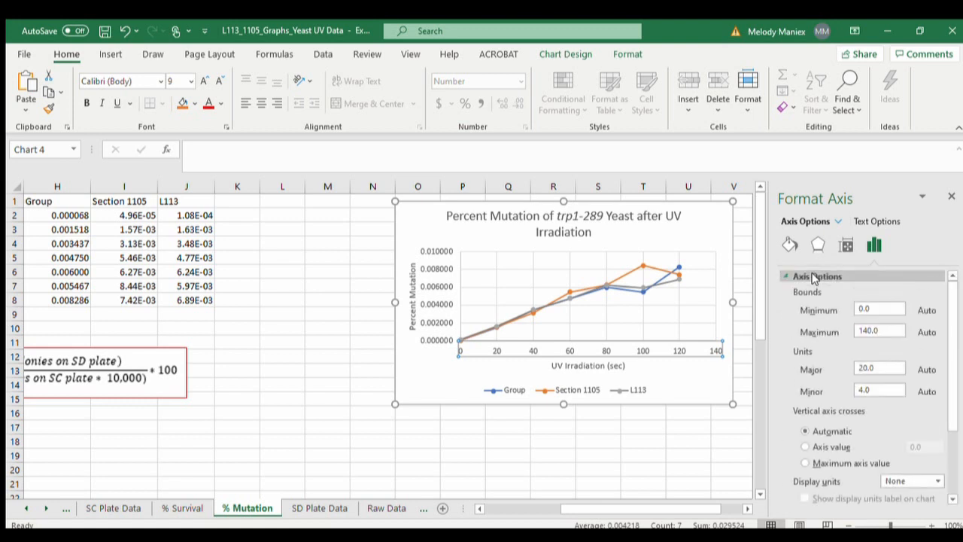
click(867, 332)
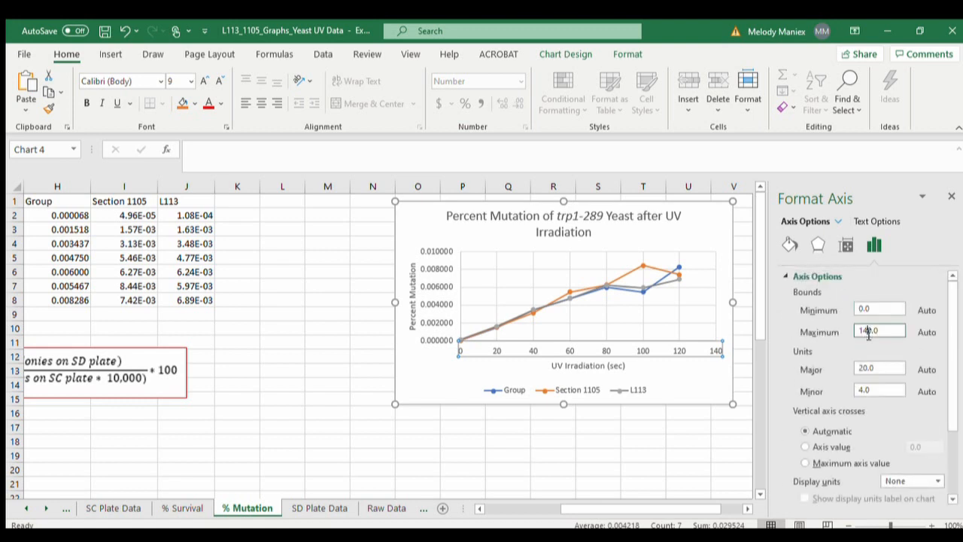
key(BackSpace)
text(2)
key(Return)
click(685, 389)
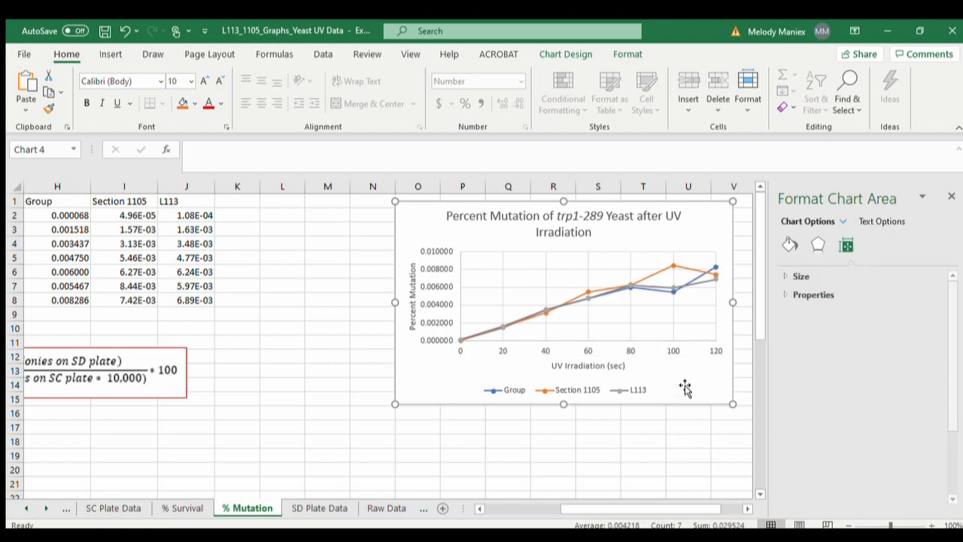